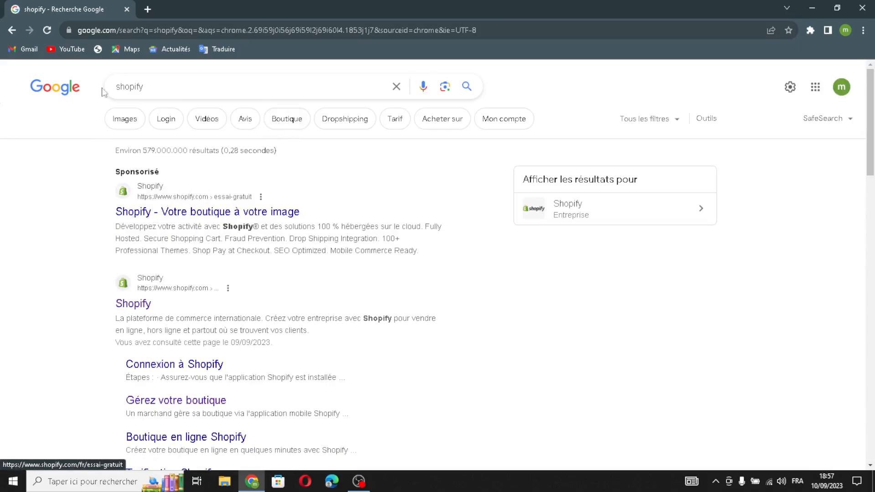
- Open Shopify's free trial page from the search results and start a free trial with the account's e-mail address
left_click(47, 30)
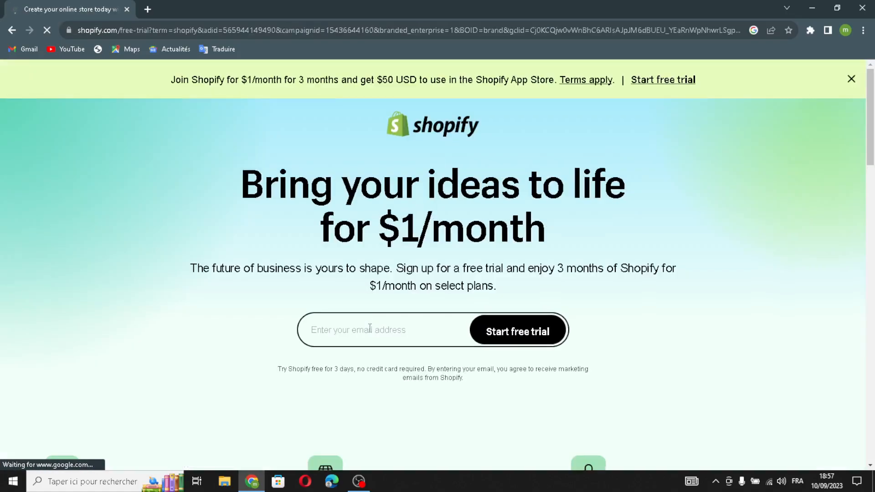
left_click(361, 324)
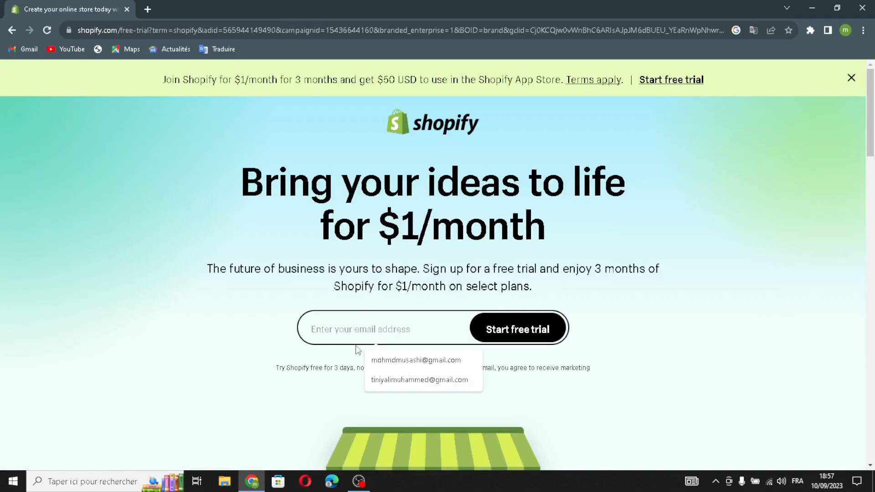
left_click(395, 356)
left_click(490, 332)
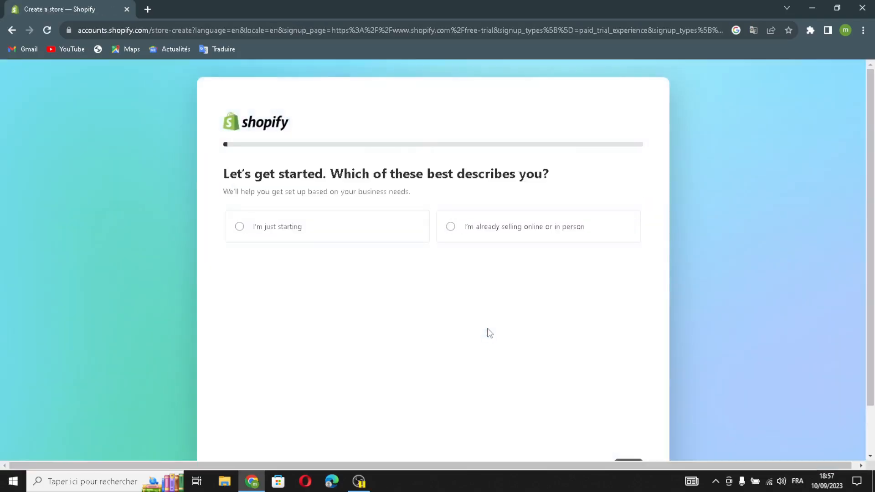
- Skip the store setup questions and continue to the new store with the existing account
scroll(489, 333, "down", 1)
left_click(570, 413)
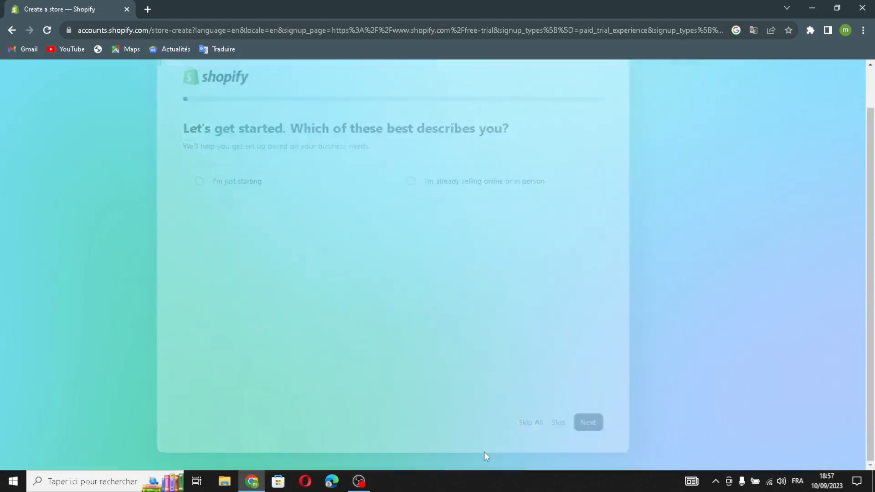
left_click(536, 345)
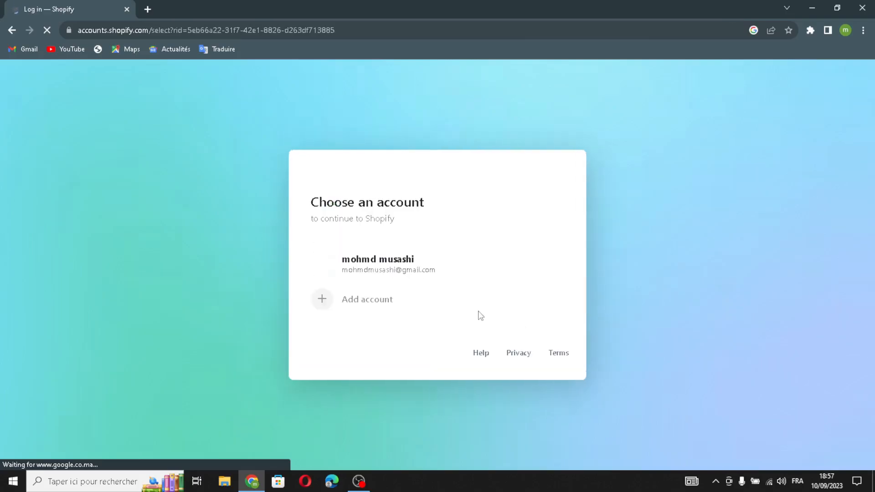
left_click(400, 276)
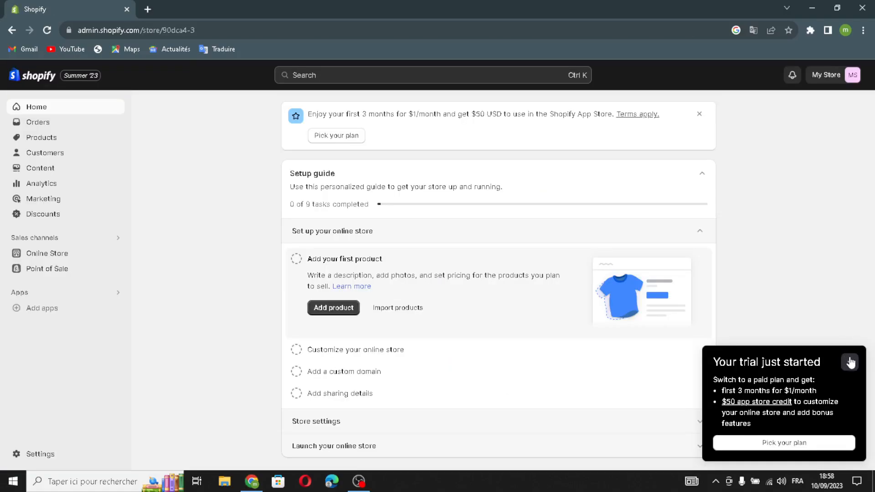
- Collapse the trial notice and add the free Refresh theme to the online store's theme library
left_click(850, 361)
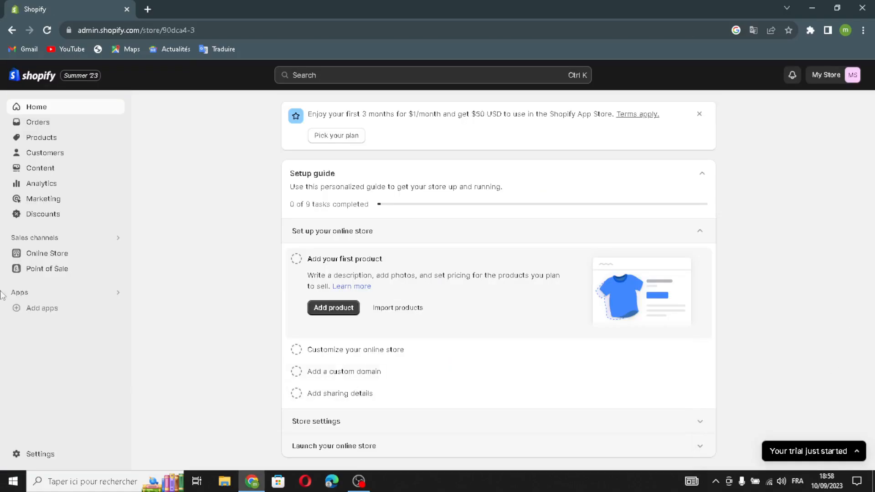
left_click(58, 255)
left_click(72, 269)
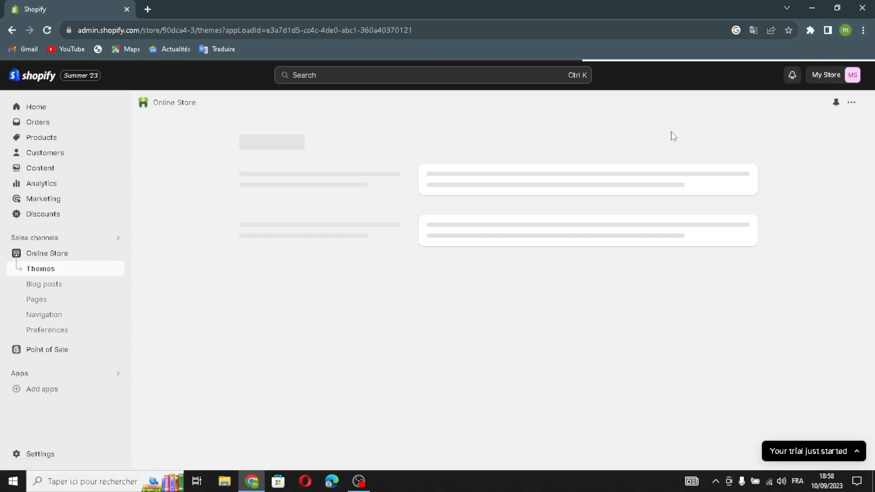
scroll(507, 266, "down", 5)
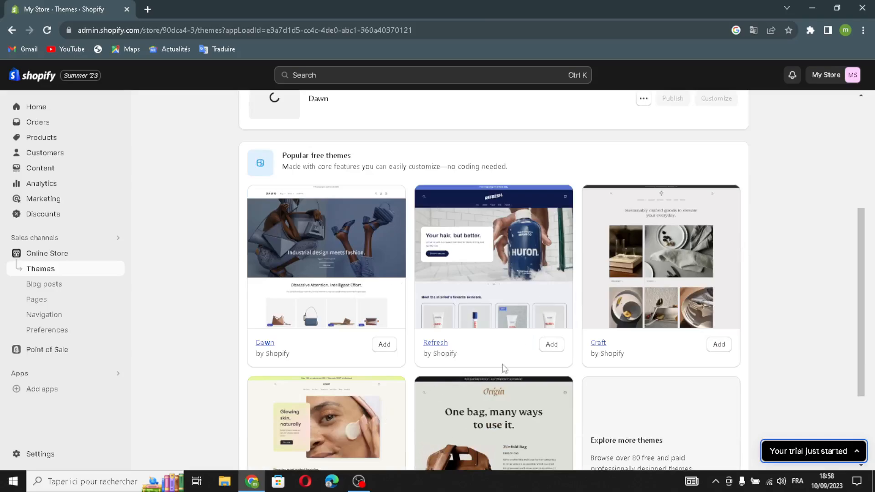
left_click(543, 348)
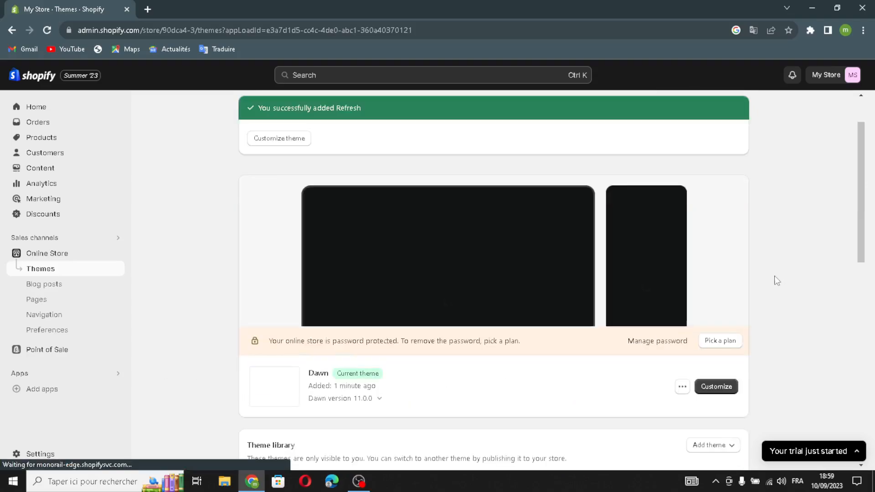
- Publish the Refresh theme as the store's current theme in place of Dawn
scroll(674, 332, "down", 5)
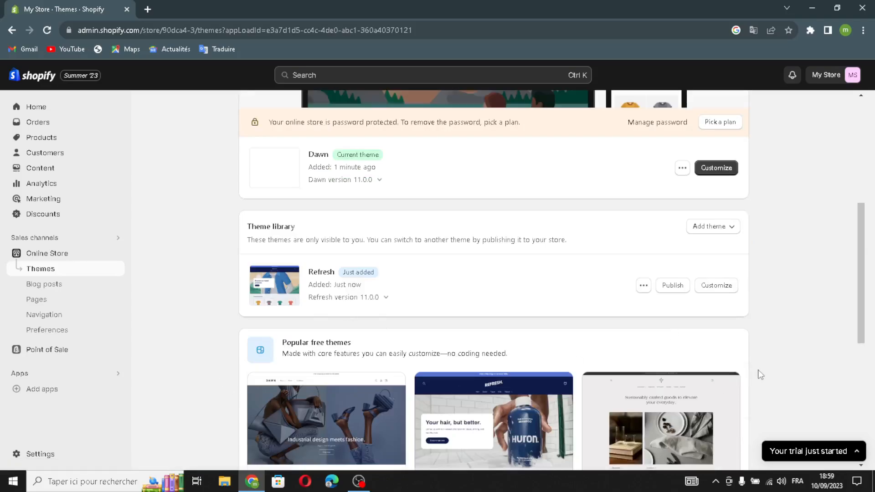
left_click(672, 285)
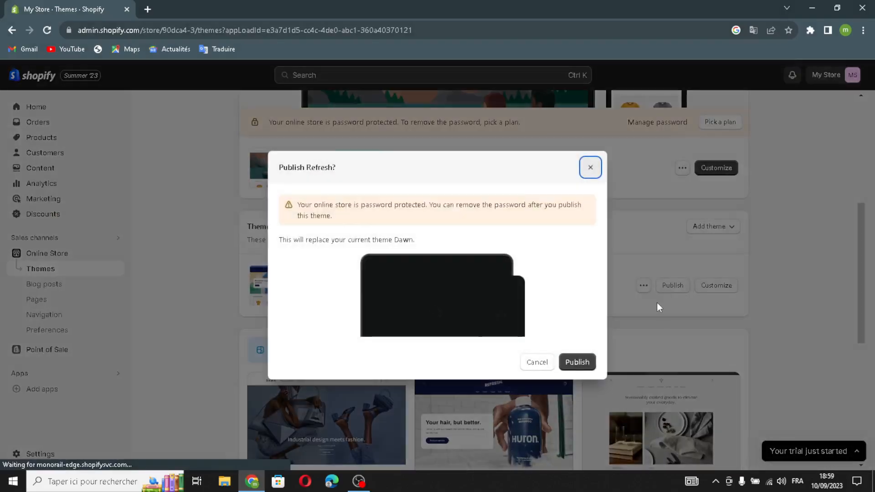
left_click(579, 362)
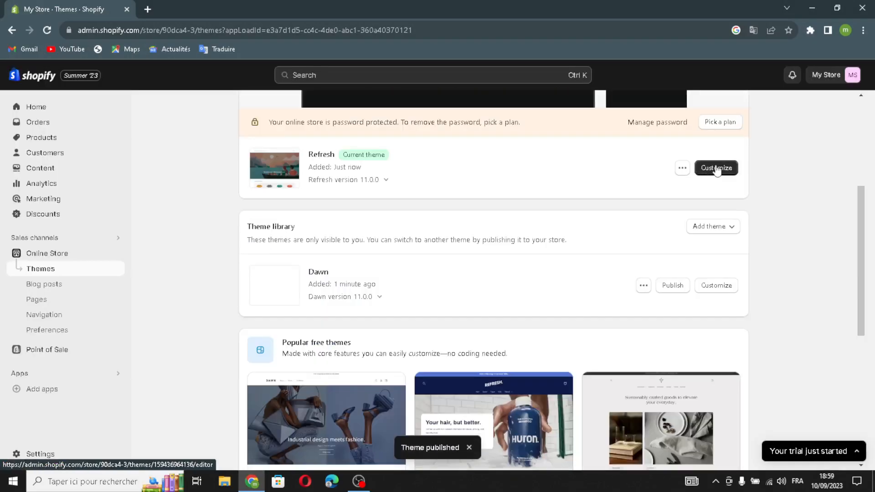
- Open the Refresh theme for customization and preview the home page in mobile, fullscreen and desktop views
left_click(716, 168)
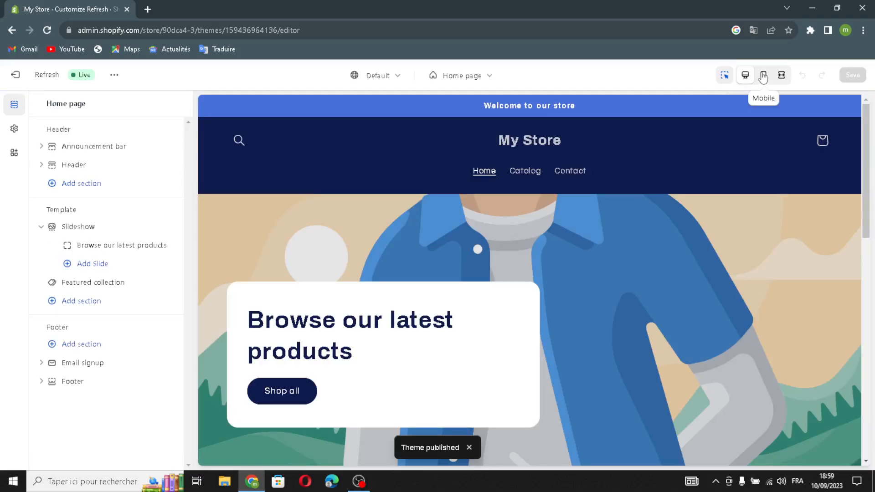
left_click(763, 76)
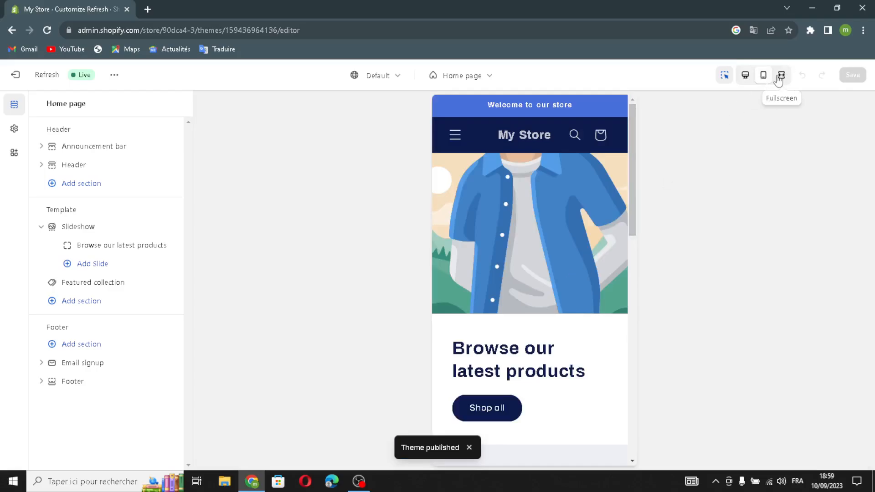
left_click(781, 75)
left_click(745, 76)
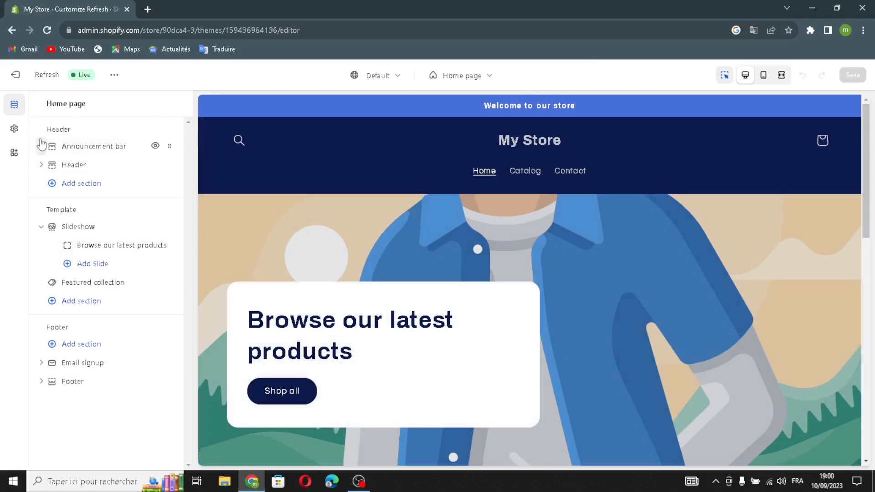
- Set the announcement bar's color scheme to Scheme 3
left_click(86, 147)
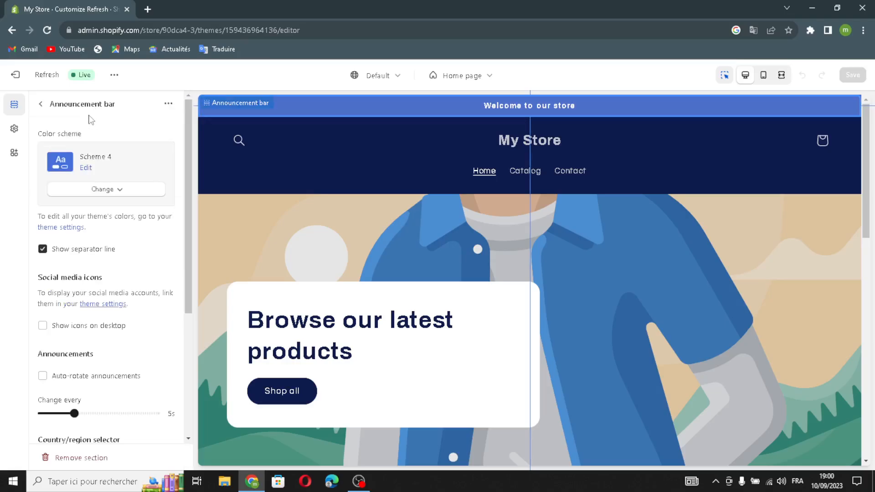
left_click(83, 190)
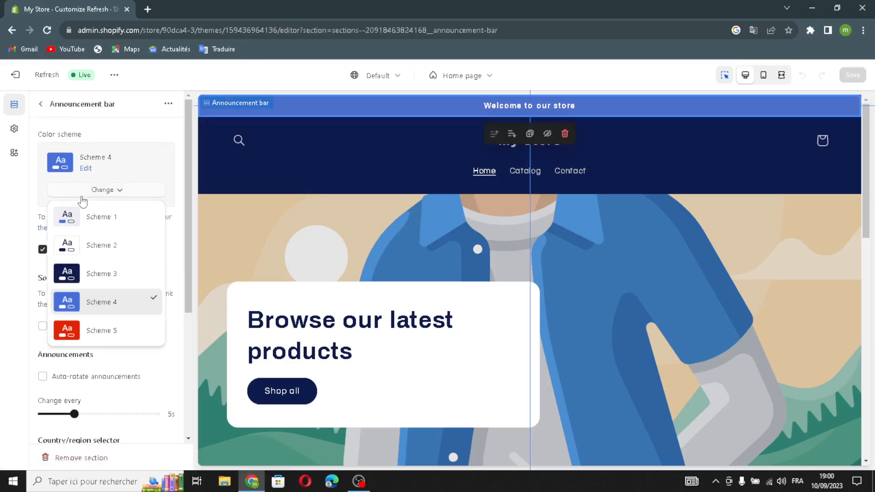
left_click(101, 273)
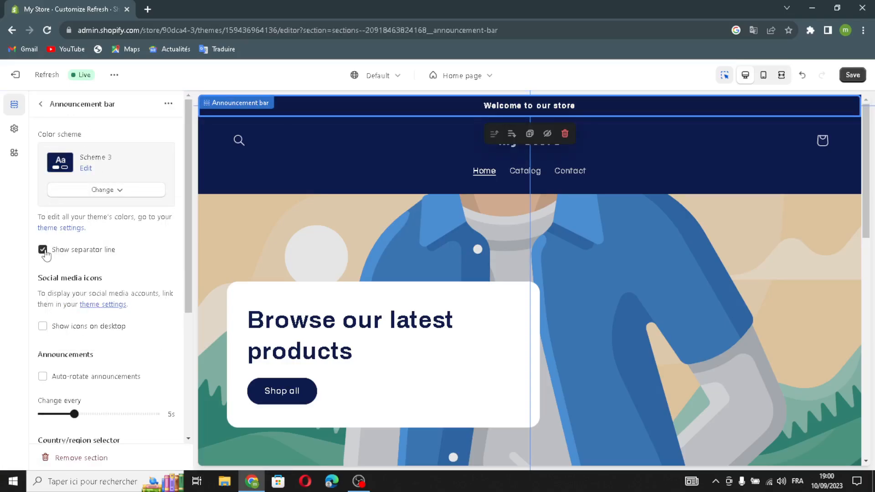
- Enable desktop social media icons, auto-rotating announcements, the country/region selector and the language selector for the announcement bar
left_click(46, 325)
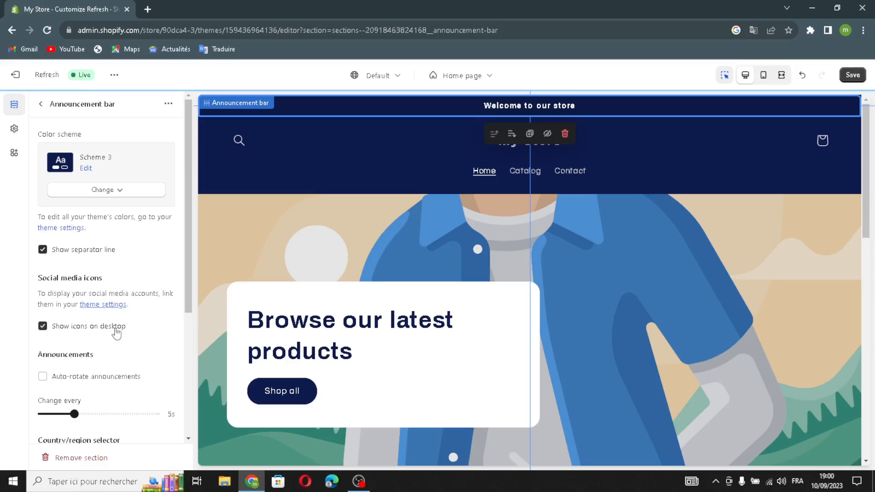
left_click(83, 379)
scroll(132, 401, "down", 2)
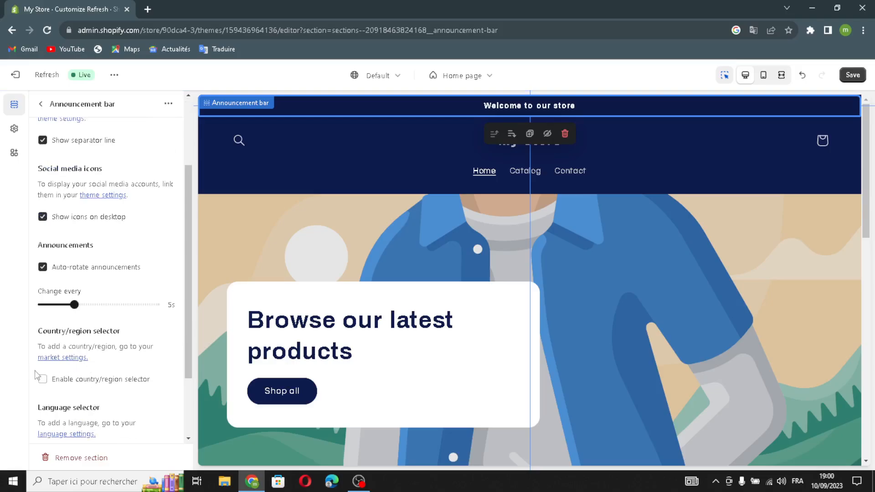
left_click(52, 381)
scroll(129, 401, "down", 1)
left_click(43, 401)
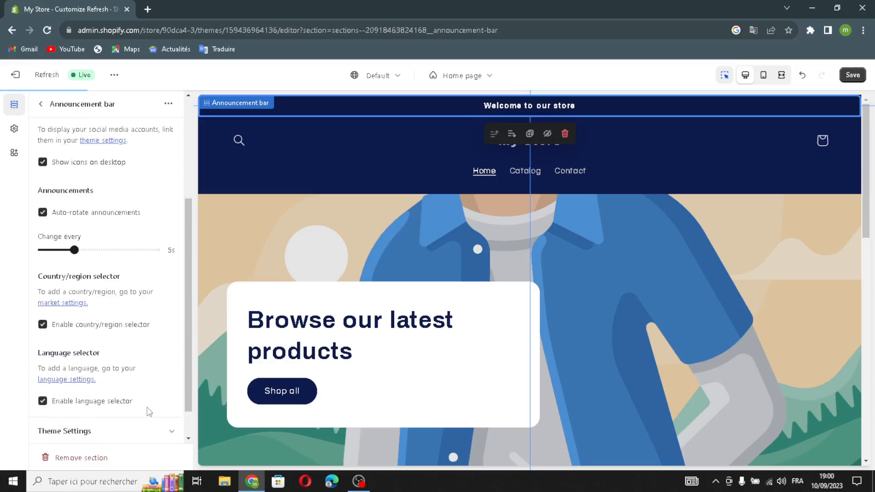
scroll(122, 405, "down", 1)
scroll(129, 318, "up", 3)
scroll(129, 318, "up", 1)
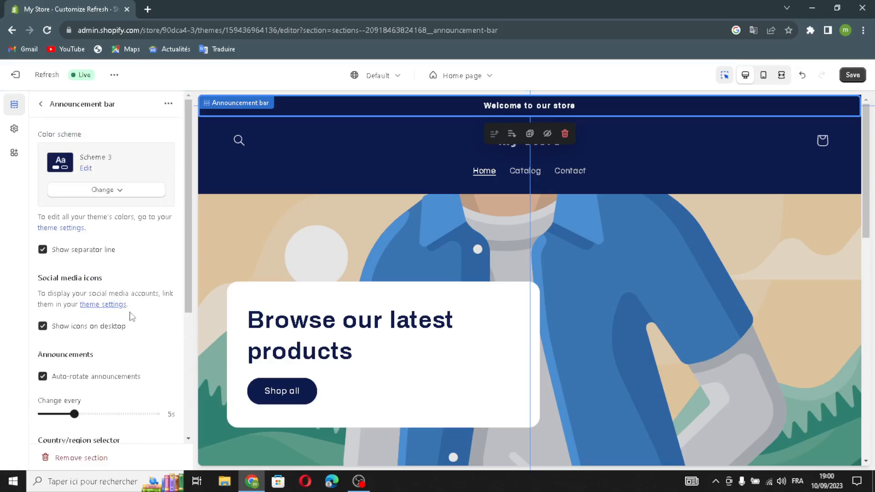
scroll(130, 287, "down", 4)
scroll(129, 351, "up", 4)
scroll(139, 389, "down", 4)
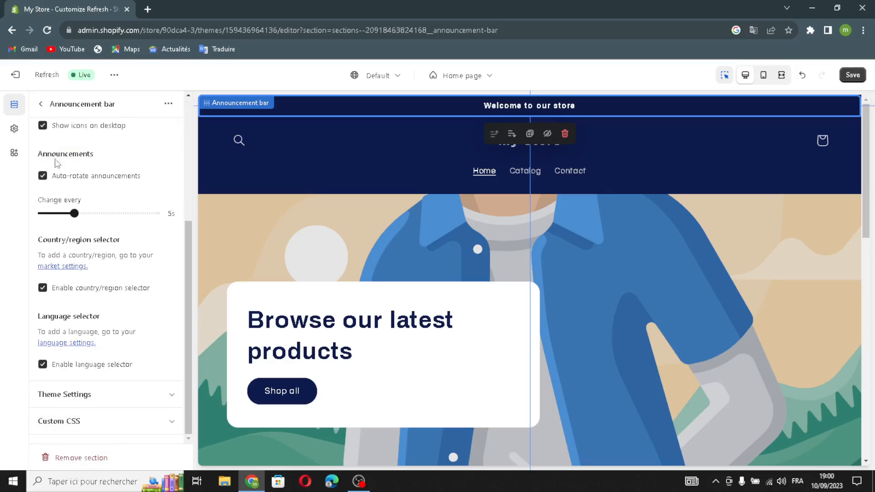
- Link the "Welcome to our store" announcement to All collections
left_click(41, 106)
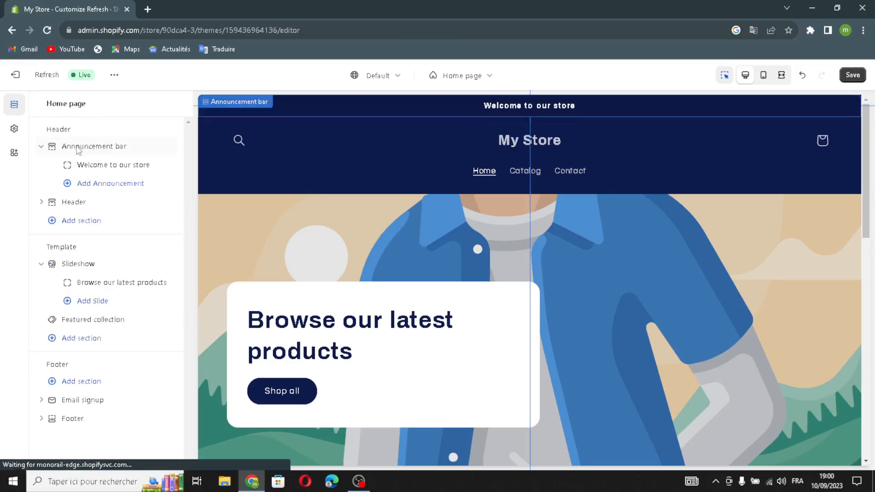
left_click(83, 167)
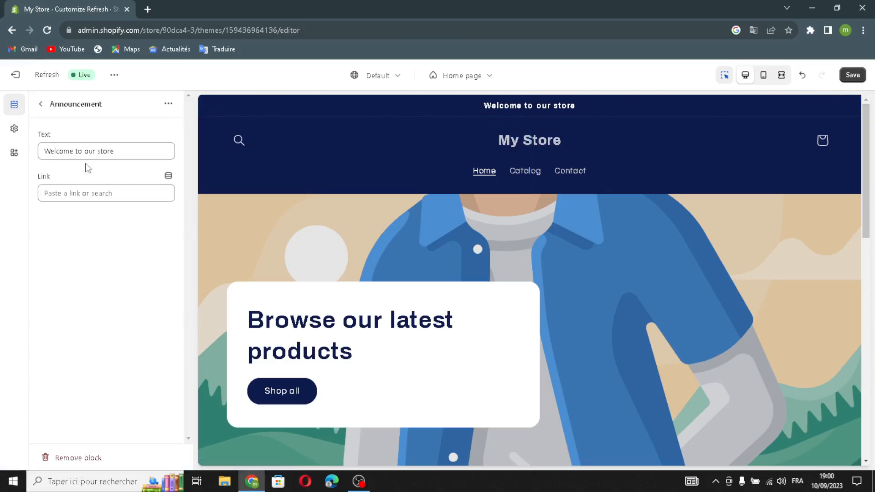
mouse_move(115, 155)
left_mouse_down()
mouse_move(12, 164)
mouse_move(146, 154)
mouse_move(71, 152)
mouse_move(114, 148)
left_mouse_up()
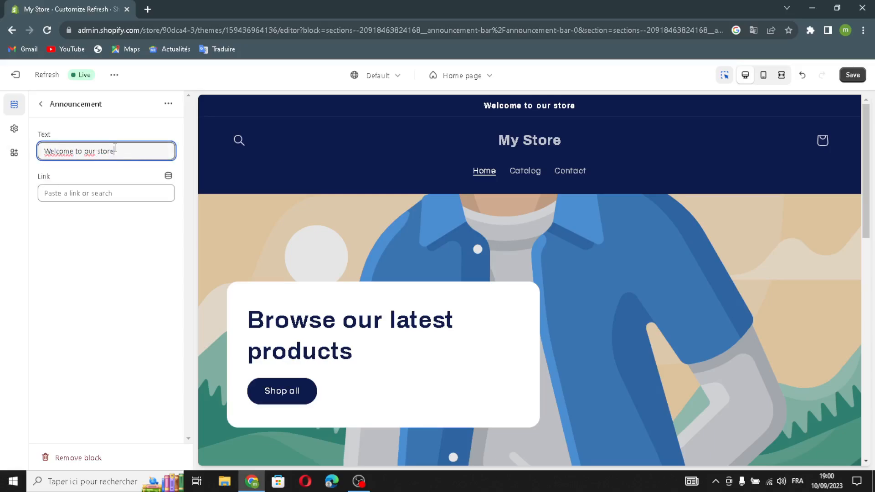
left_click(97, 194)
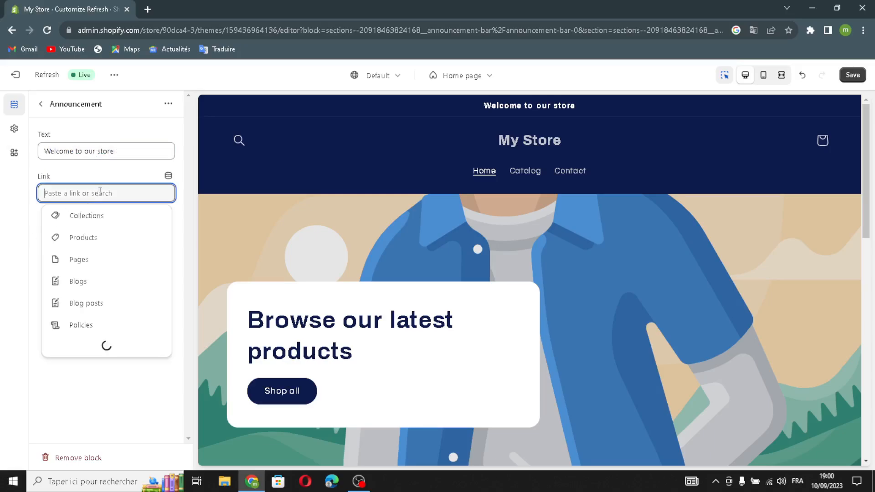
left_click(85, 221)
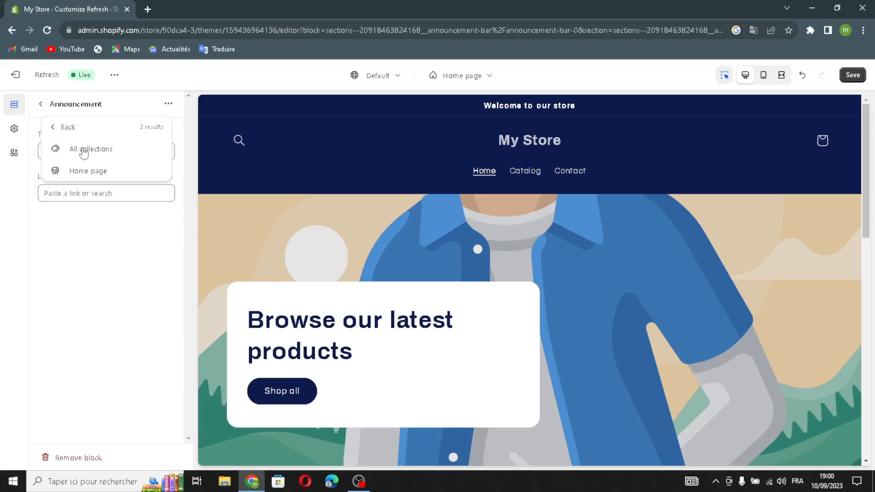
left_click(91, 149)
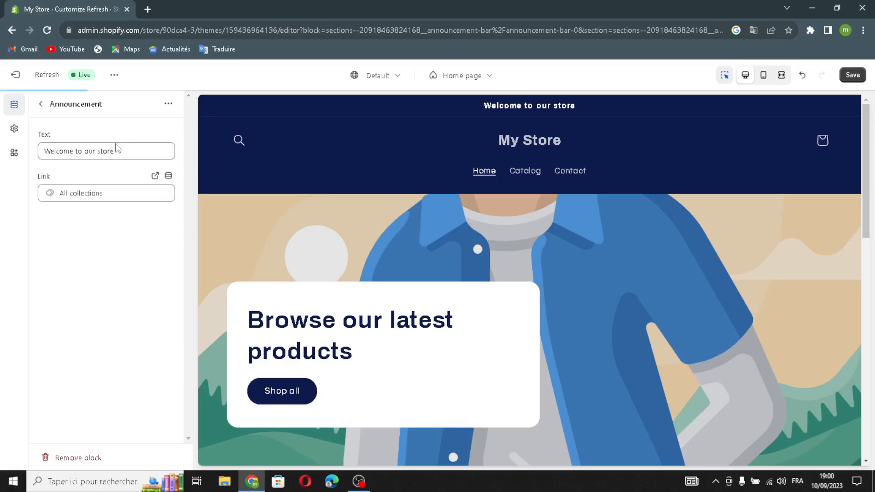
left_click(42, 105)
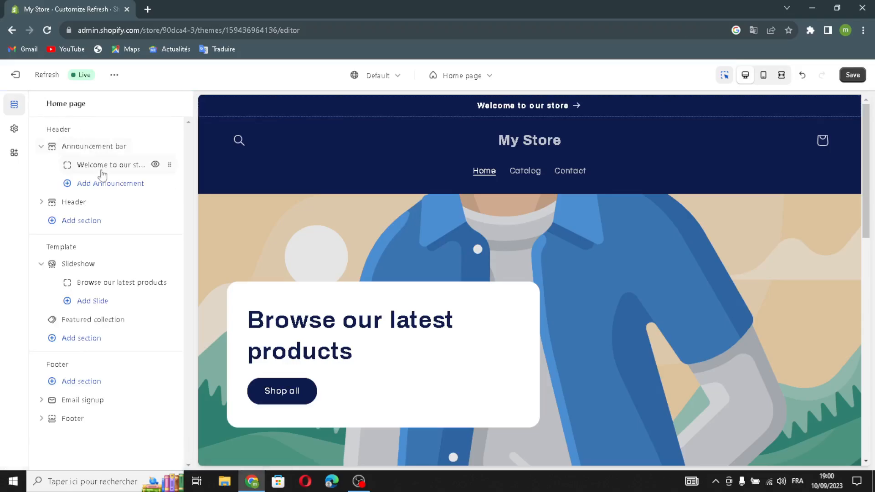
- Choose Top center as the header's desktop logo position and look at the options for changing its menu
left_click(69, 203)
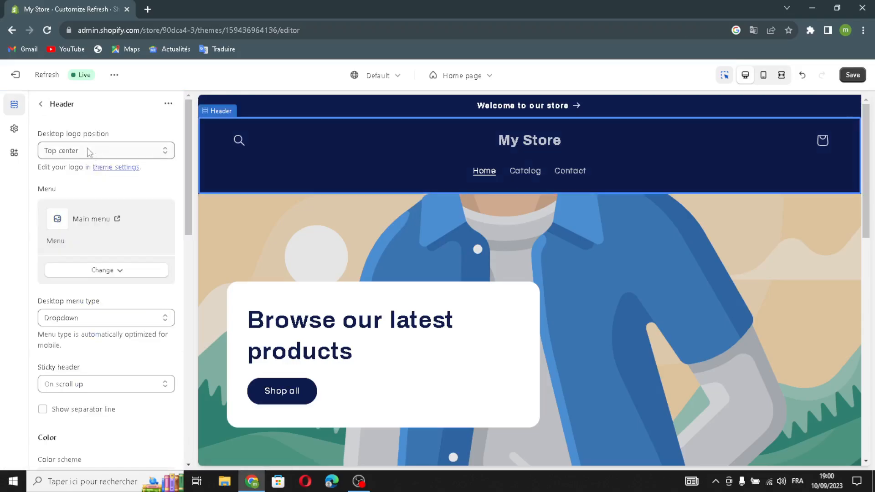
left_click(86, 151)
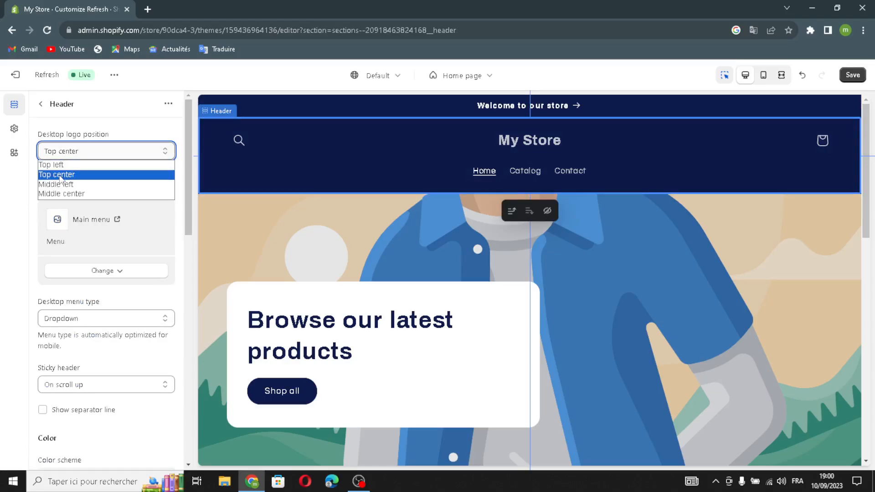
left_click(61, 176)
left_click(102, 273)
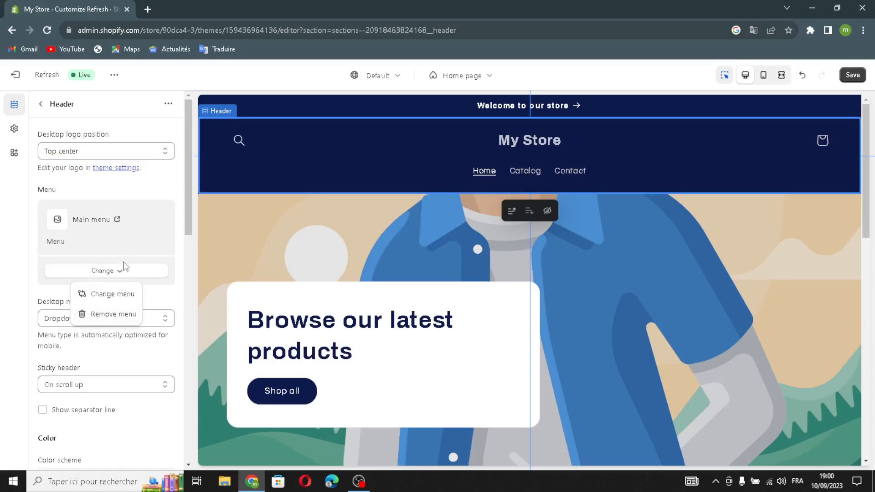
left_click(123, 264)
- Set the header's desktop menu type to Drawer
left_click(82, 319)
left_click(78, 329)
left_click(78, 320)
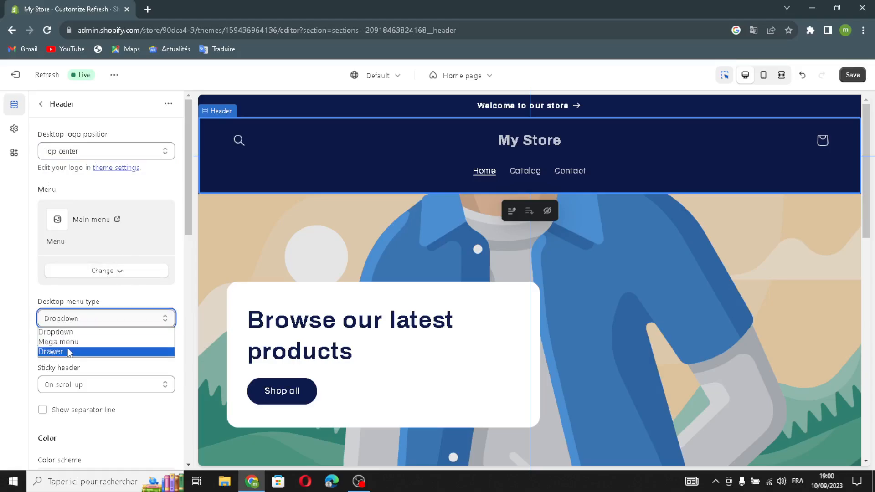
left_click(69, 352)
- Set the sticky header to Always and enable the header's separator line
scroll(73, 353, "down", 1)
left_click(72, 330)
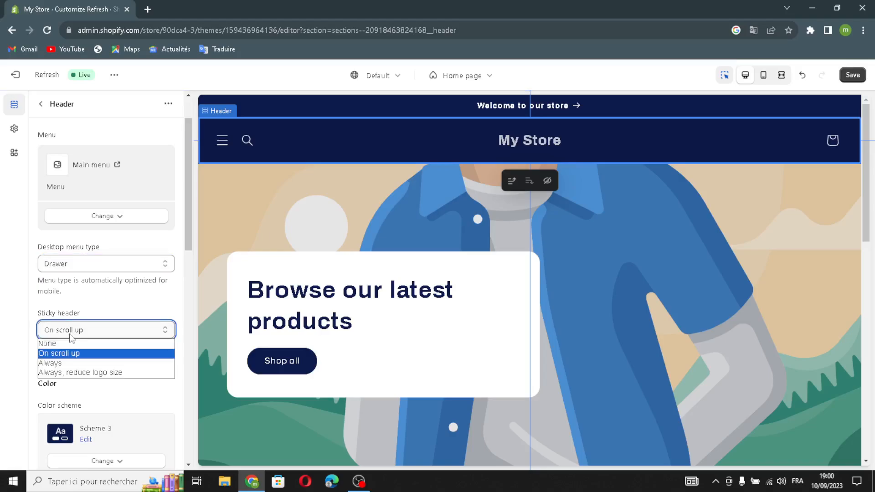
left_click(68, 362)
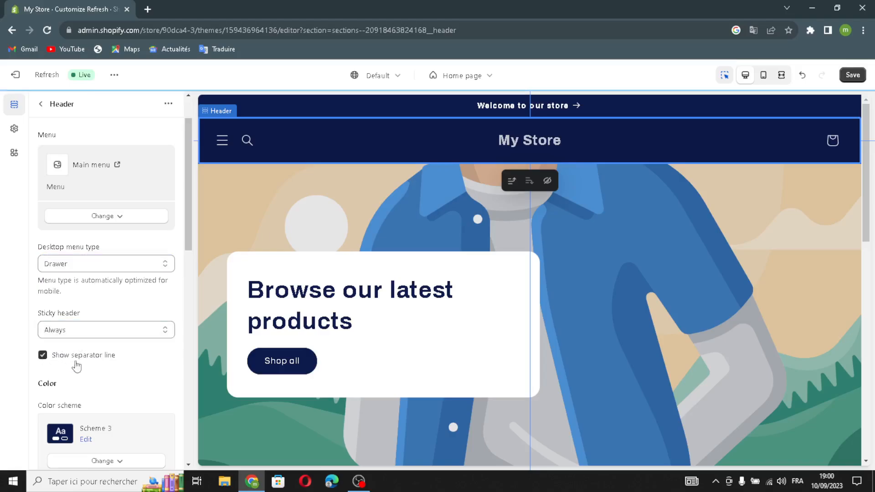
- Keep Scheme 3 as the header's color scheme and review its country and language selectors, mobile layout, spacing and padding settings
scroll(77, 367, "down", 2)
left_click(88, 355)
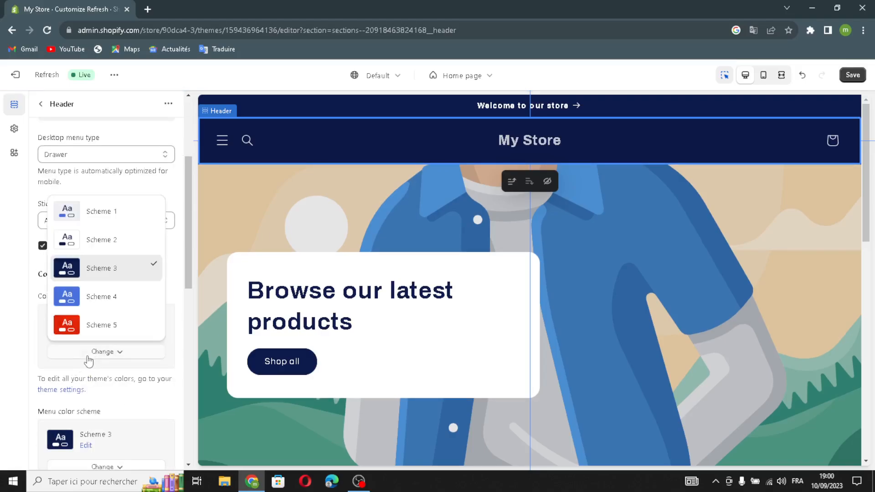
left_click(106, 270)
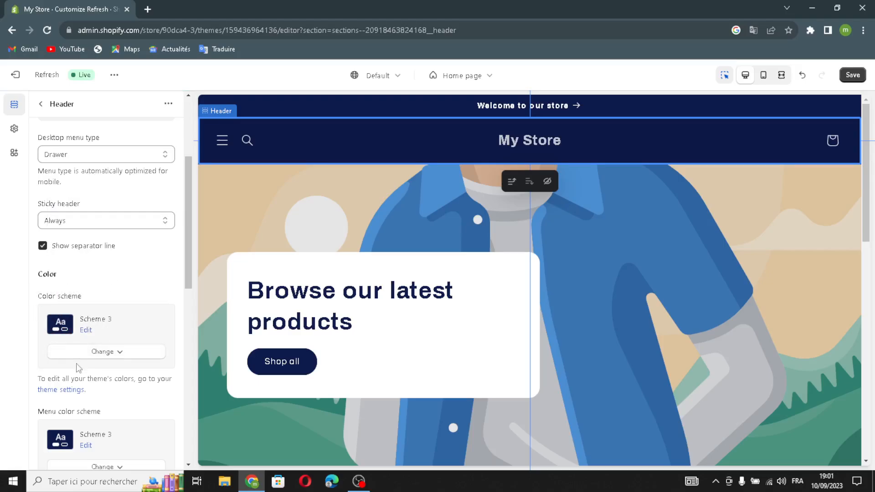
scroll(77, 367, "down", 2)
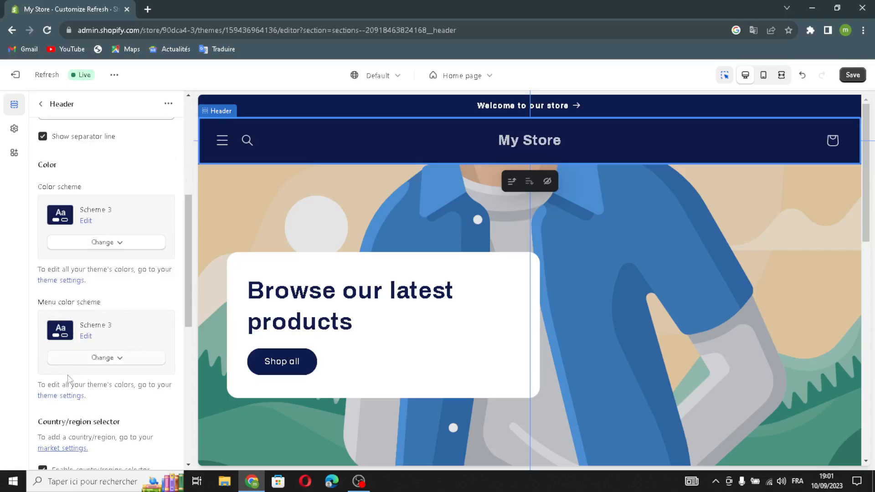
scroll(68, 378, "down", 1)
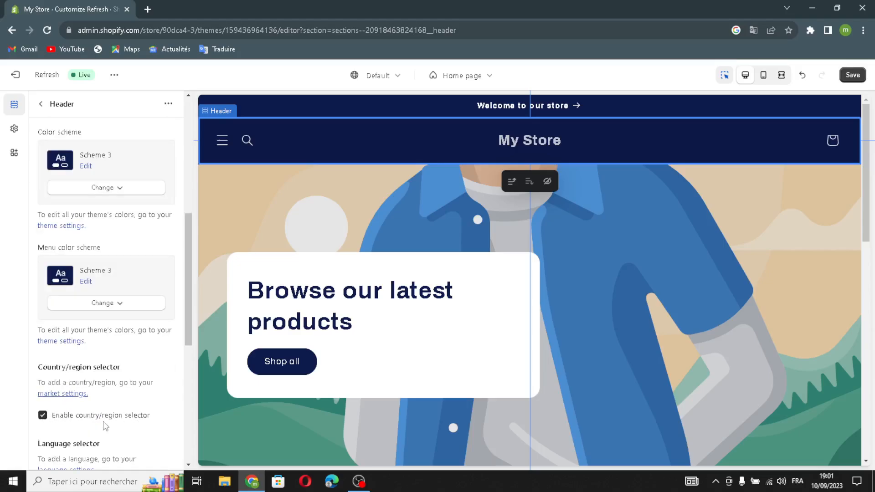
scroll(94, 387, "down", 1)
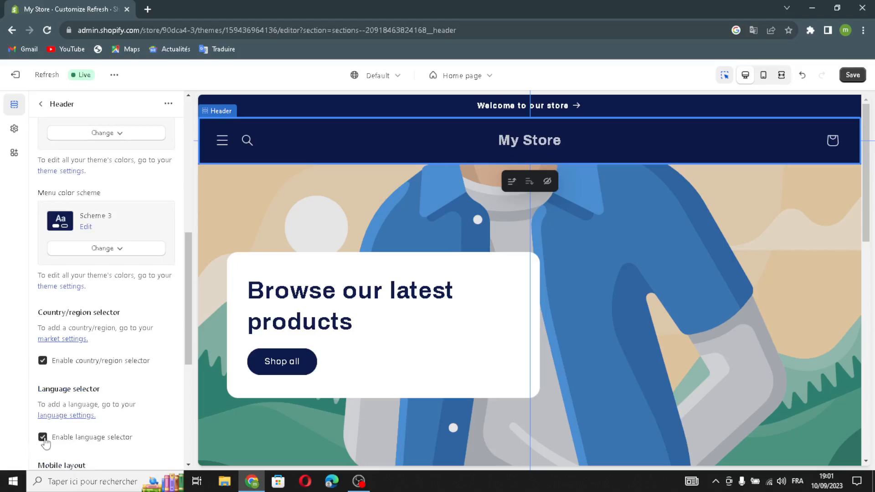
scroll(87, 428, "down", 3)
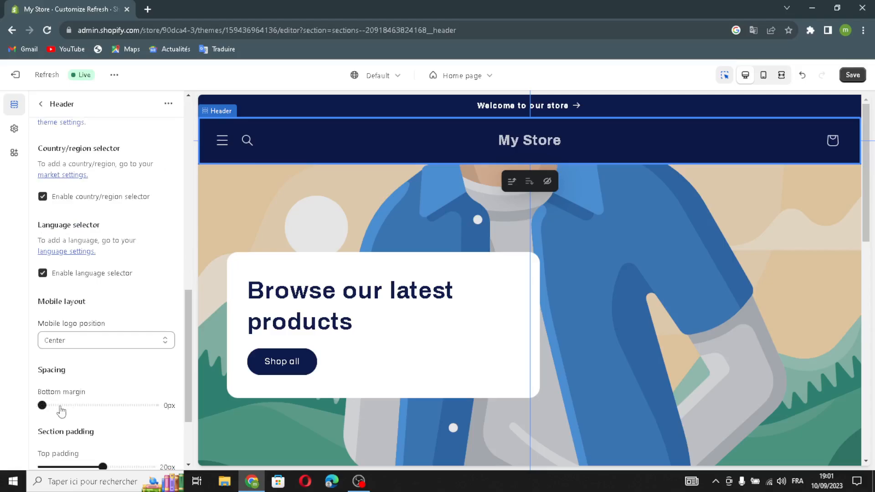
scroll(74, 425, "down", 1)
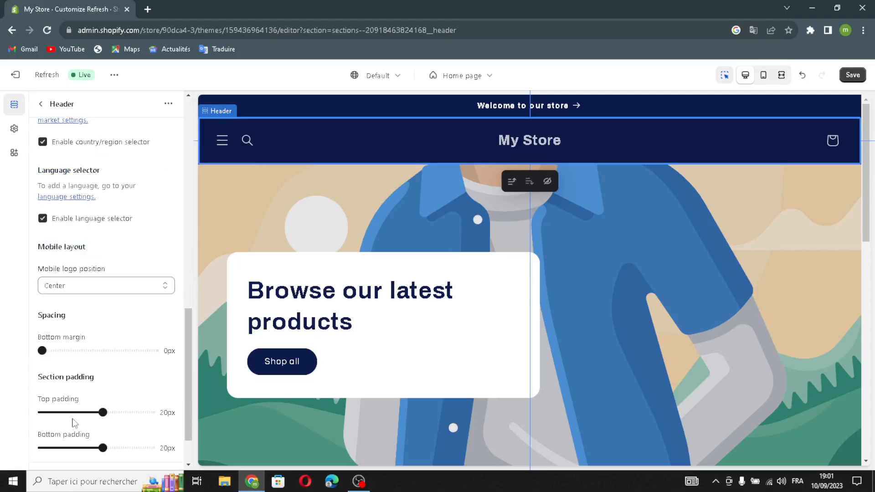
scroll(77, 403, "down", 1)
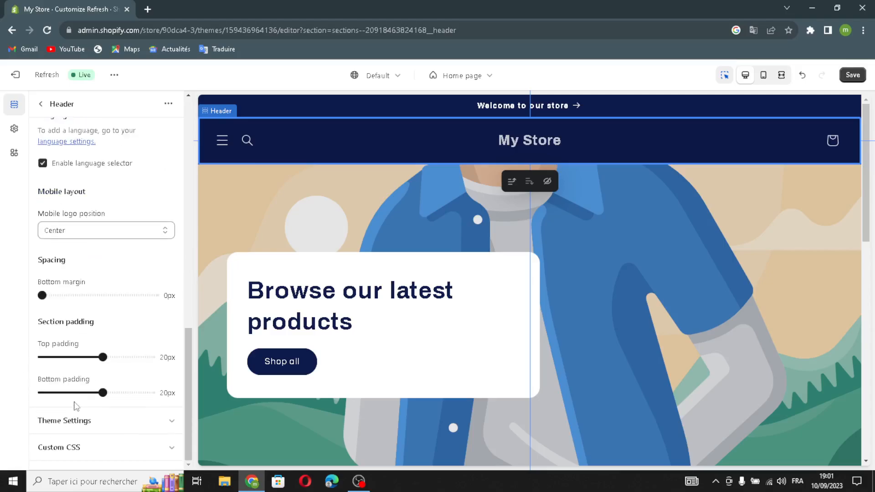
- Expand the header's theme settings and open the image selection for the store logo
left_click(91, 422)
scroll(97, 415, "down", 4)
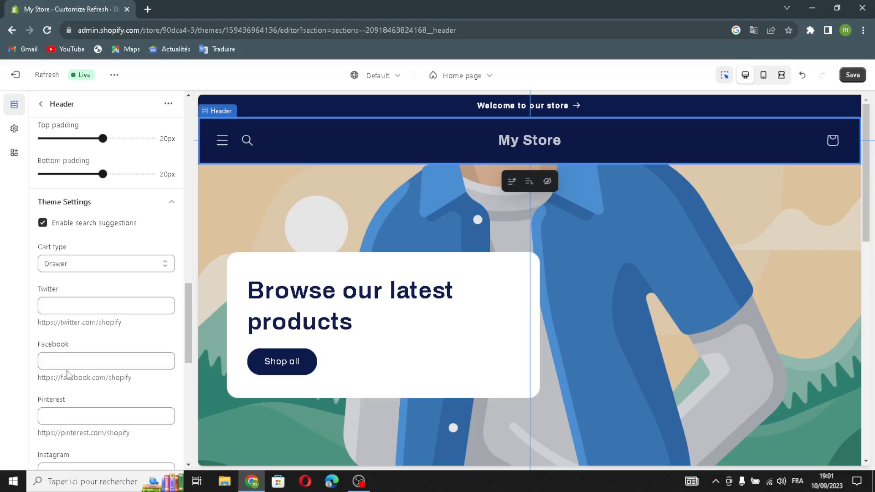
scroll(54, 416, "down", 1)
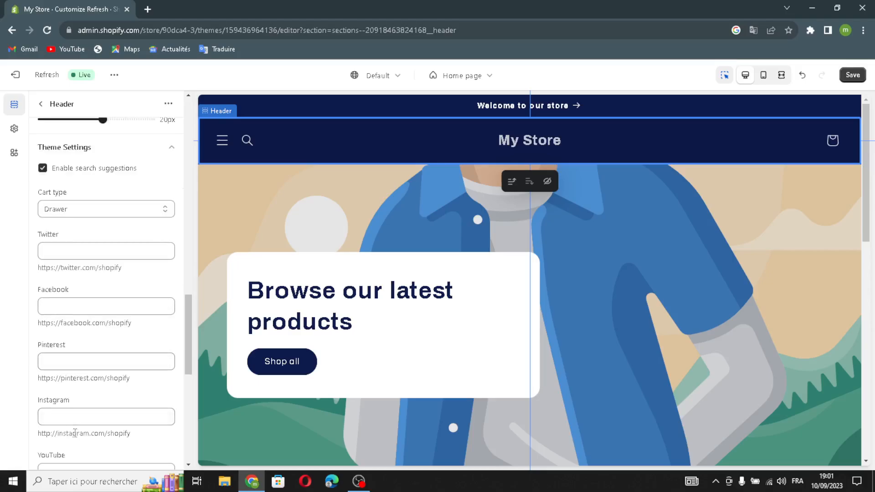
scroll(91, 319, "down", 4)
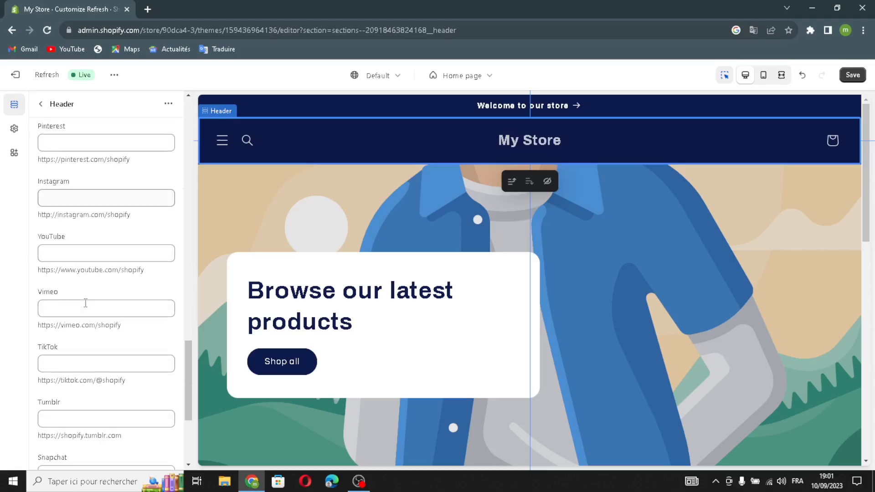
scroll(85, 303, "down", 3)
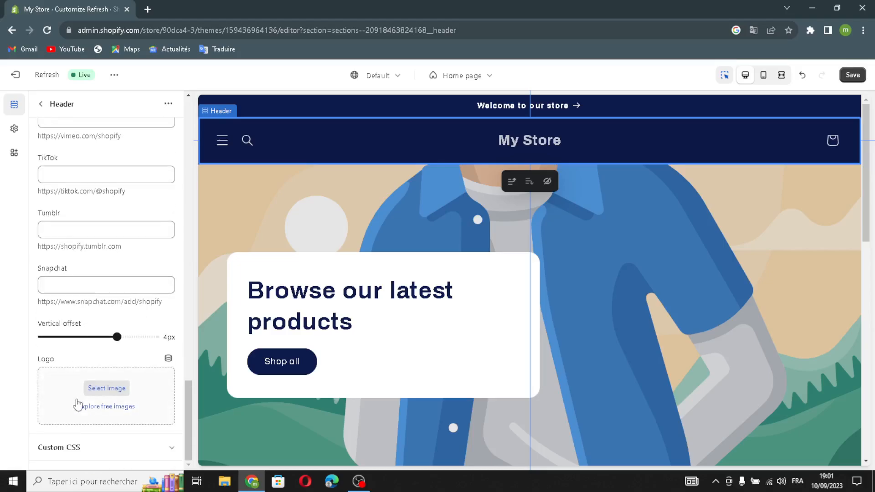
left_click(114, 388)
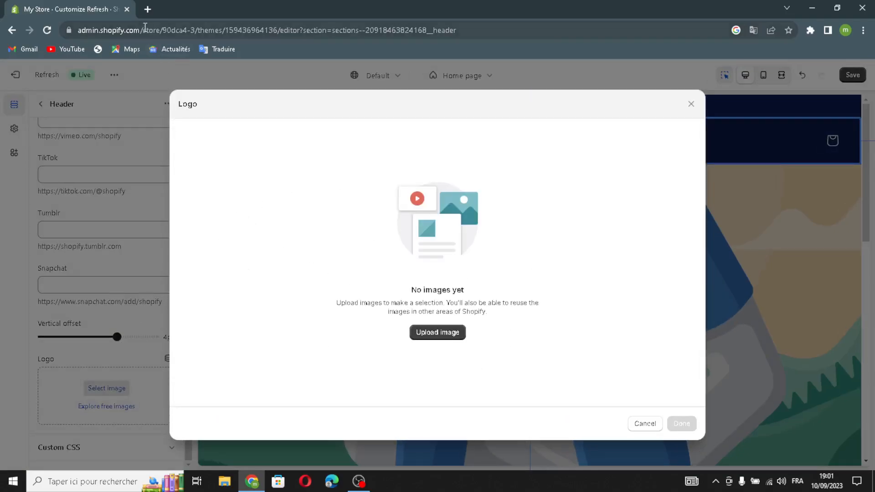
- Search Google in a new browser tab for "photography and camera equipment logo ideas"
left_click(147, 10)
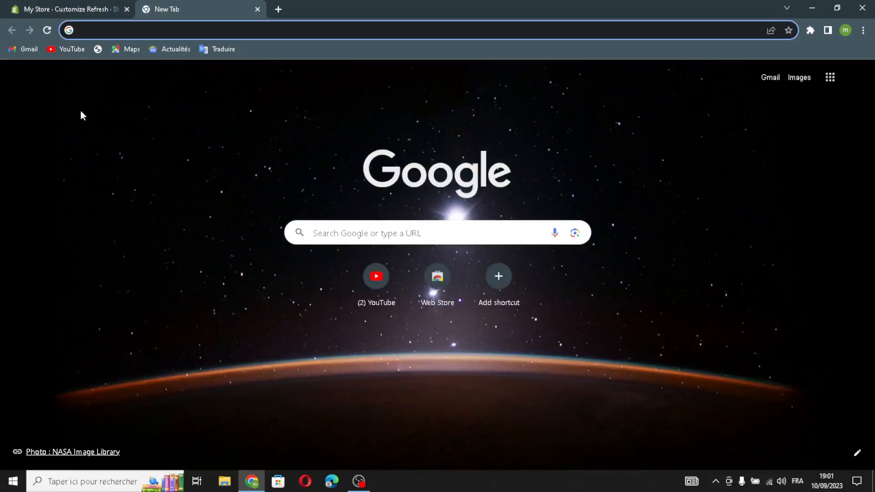
type("phot")
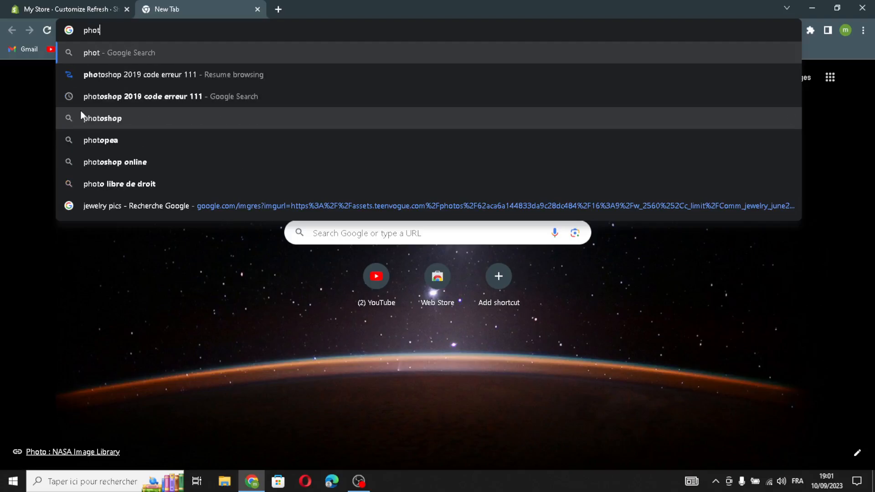
type("ograp")
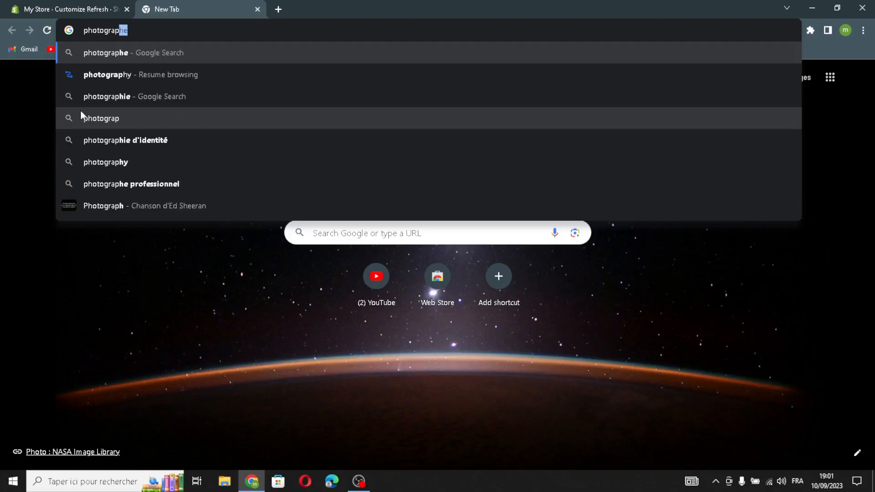
type("y")
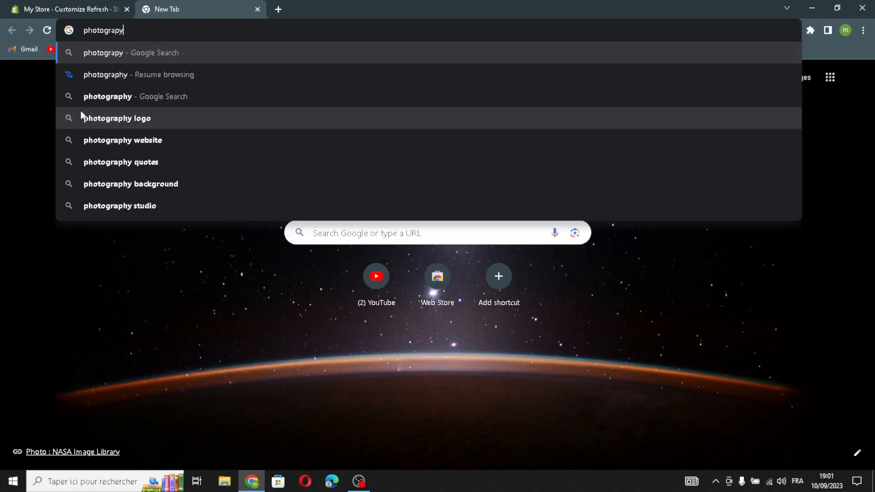
key("BackSpace")
type("hy and ")
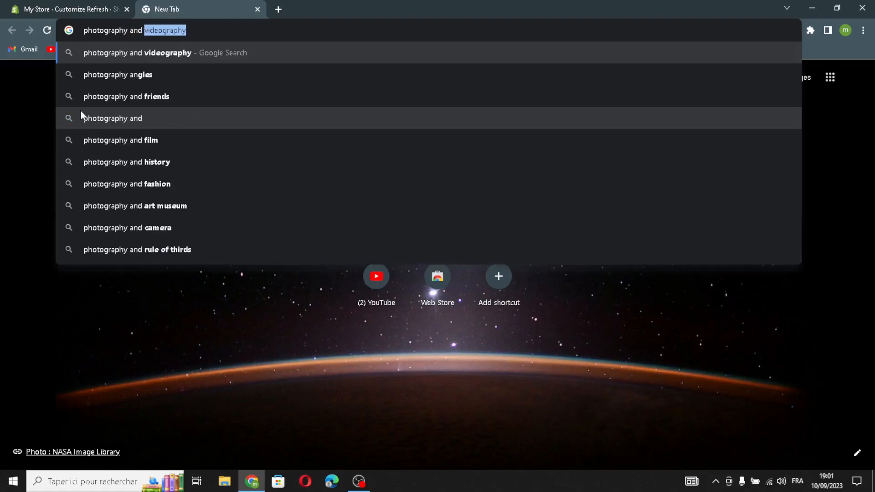
type("cam")
type("er")
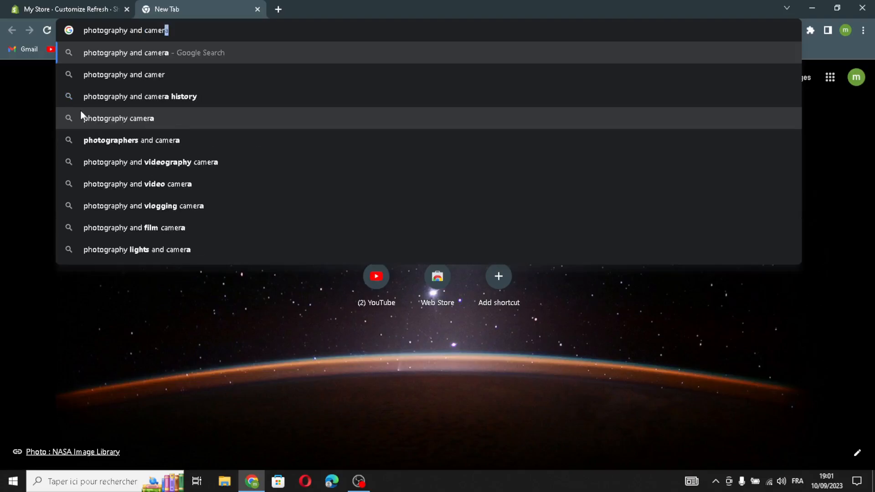
type("a eq")
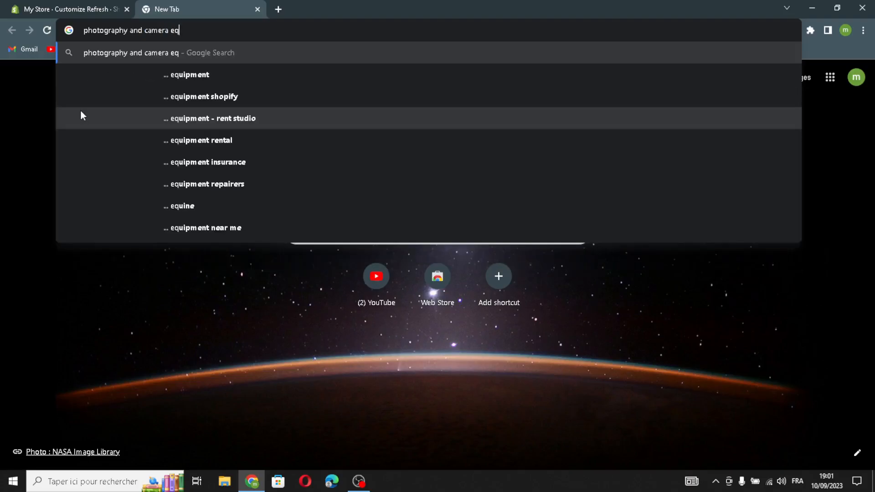
type("uipment ")
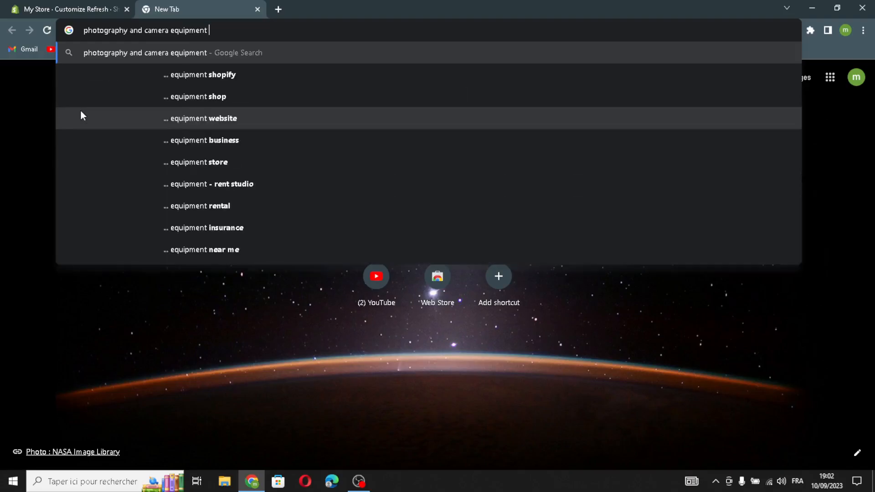
type("logo ")
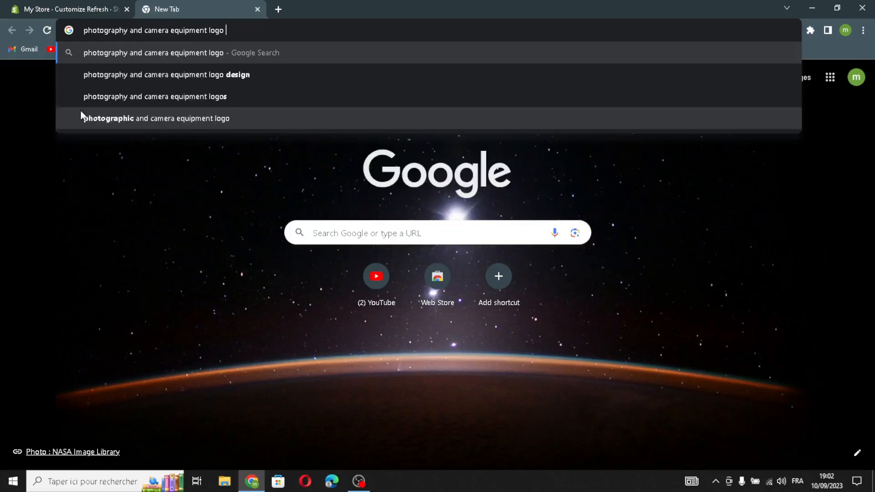
type("ideas")
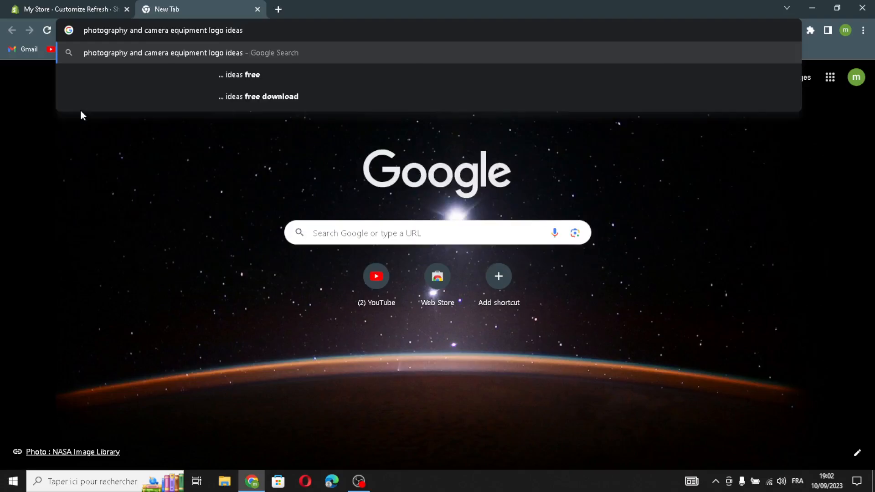
key("Return")
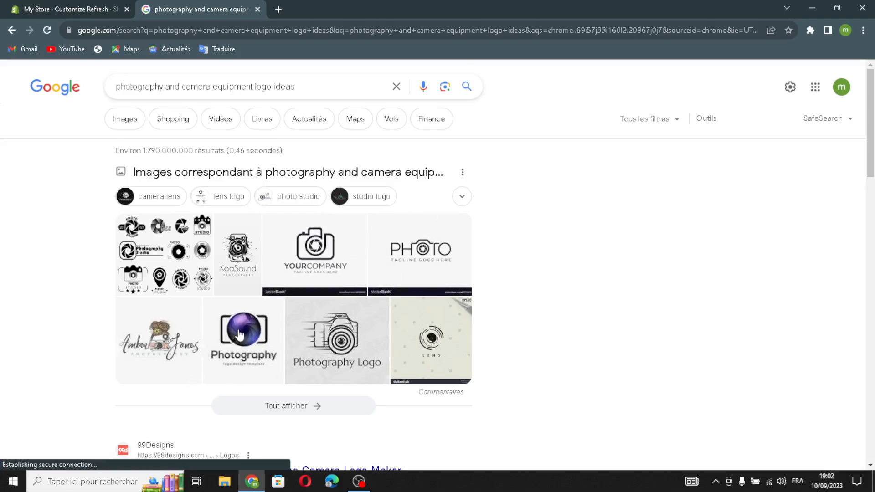
- Upload the purple-lens Photography logo from the image results, apply it as the store logo and leave the header settings
left_click_drag(244, 339, 441, 266)
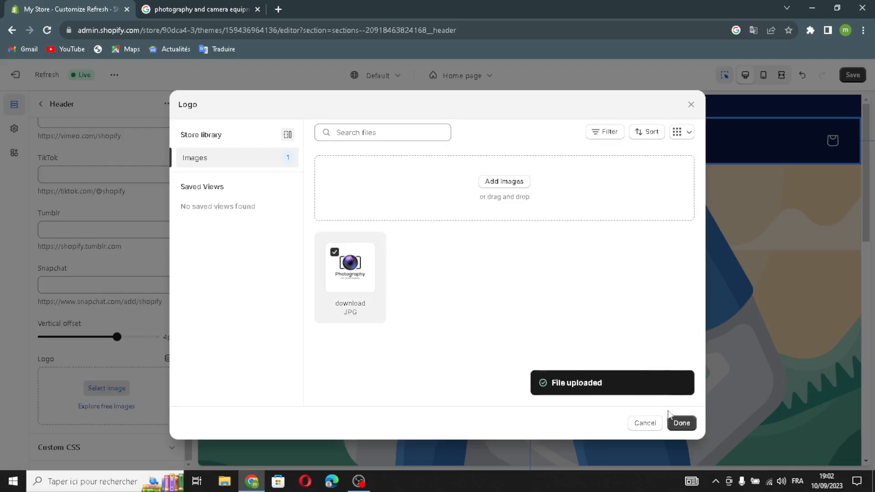
left_click(682, 422)
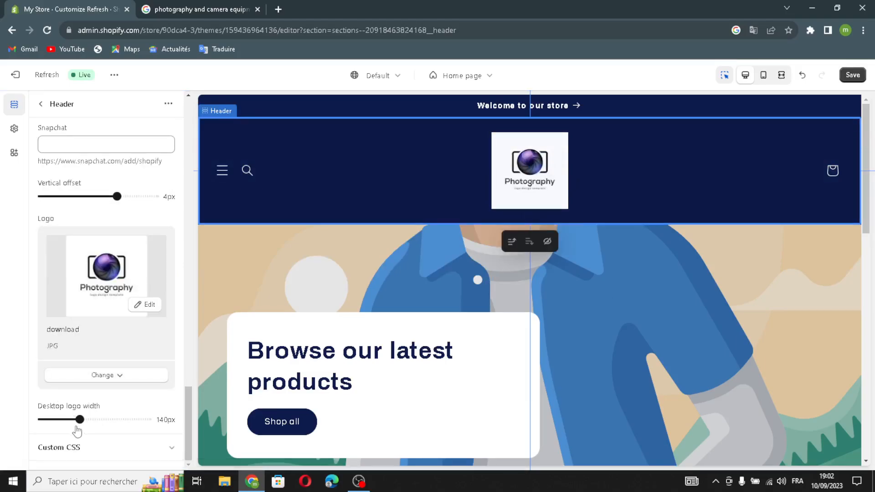
left_click(41, 104)
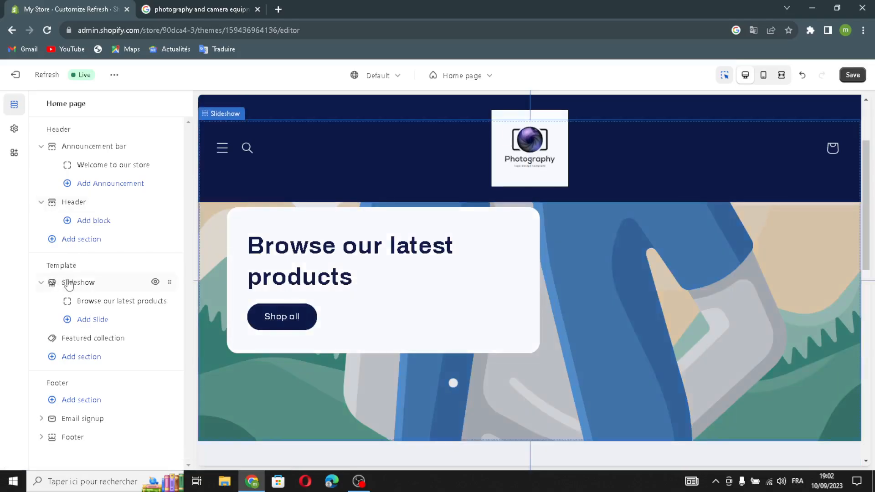
- Keep the slideshow section's Full width layout and set its slide height to Small
left_click(68, 283)
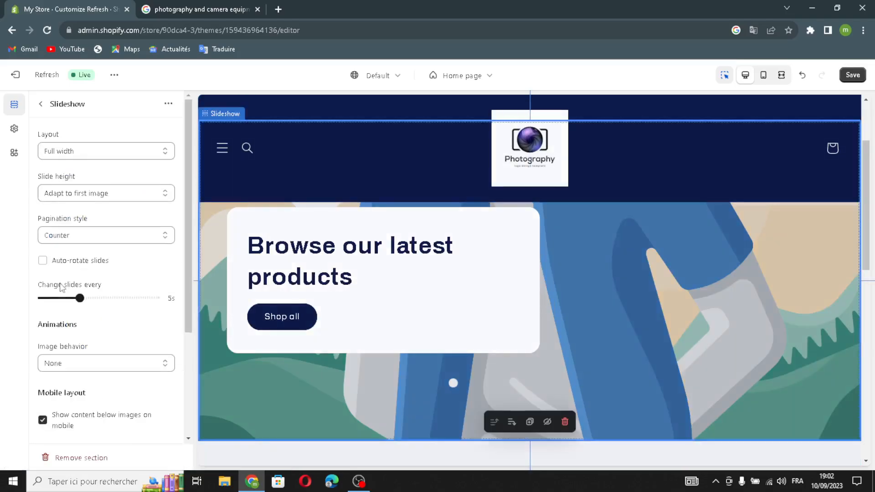
left_click(55, 151)
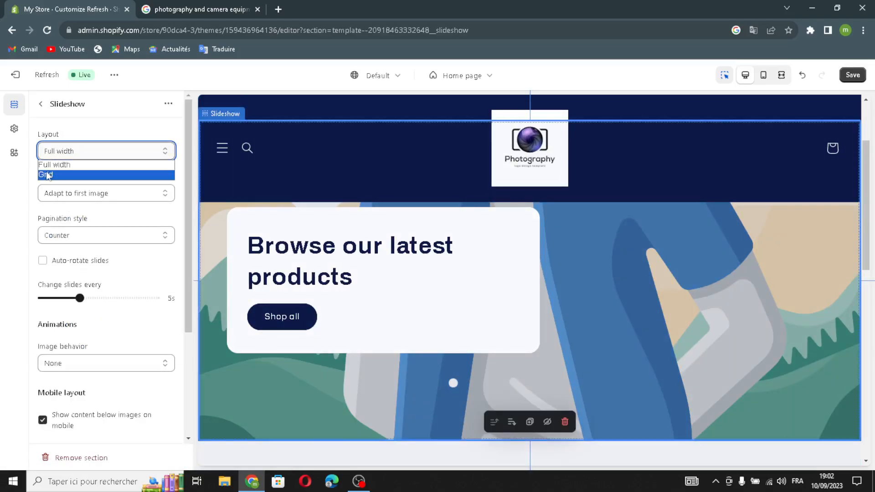
left_click(64, 149)
left_click(61, 196)
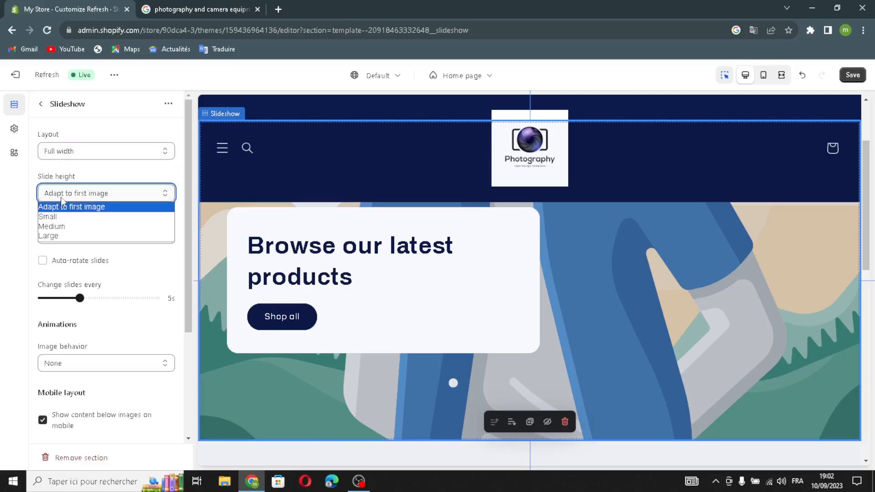
left_click(48, 217)
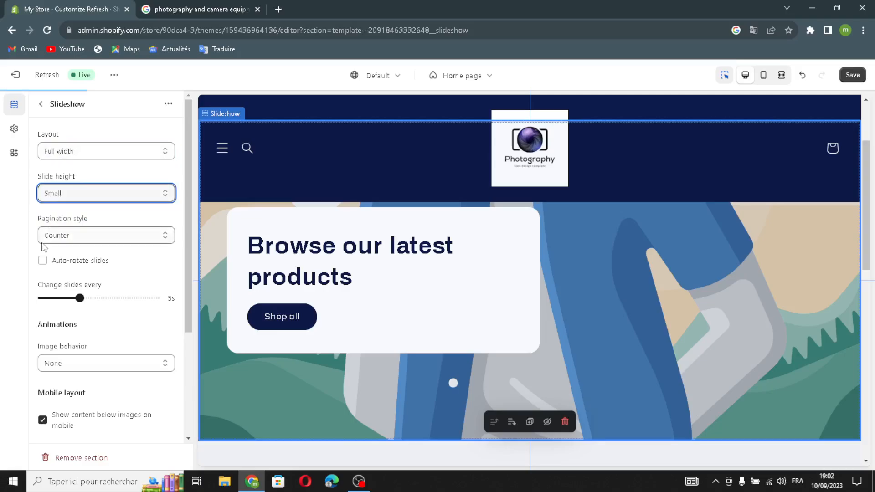
- Set the slideshow's pagination style to Dots and enable auto-rotating slides
left_click(64, 240)
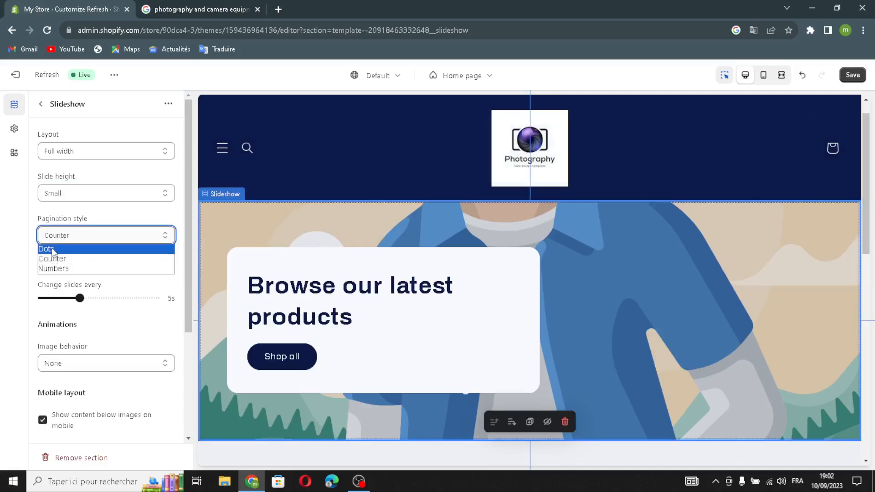
left_click(56, 248)
left_click(43, 265)
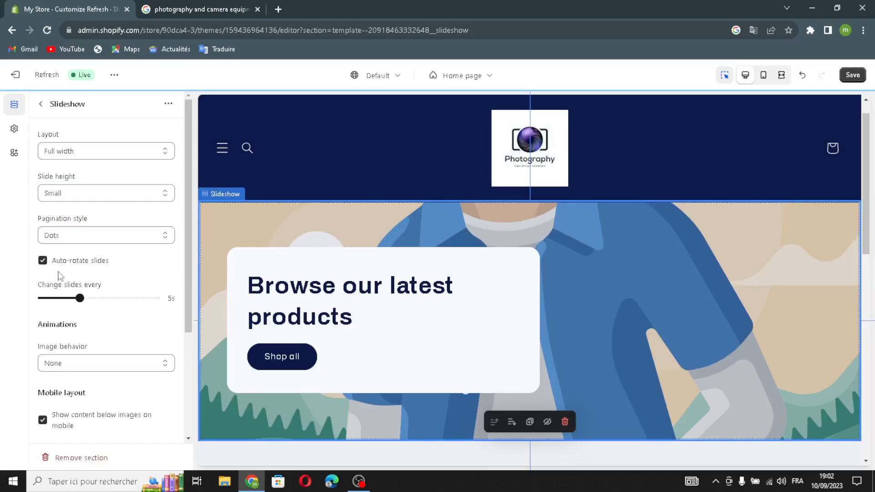
- Set the slideshow's image behavior to Ambient movement and review its remaining settings
scroll(54, 311, "down", 1)
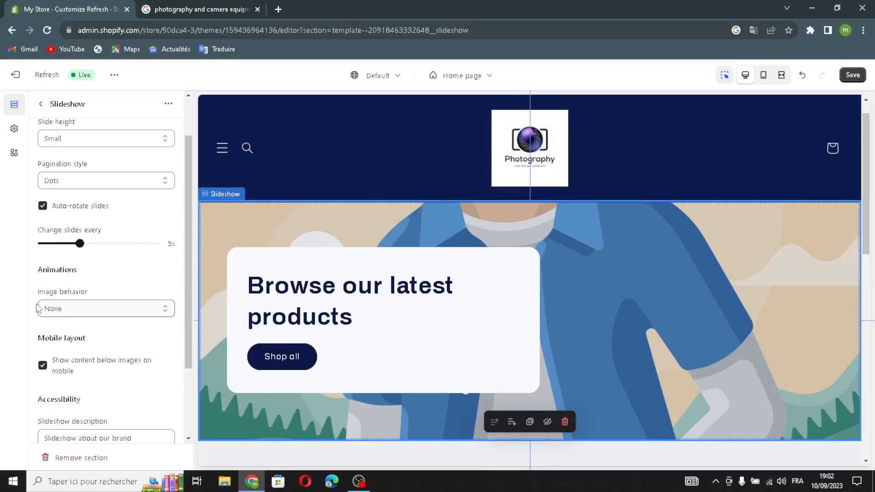
left_click(60, 311)
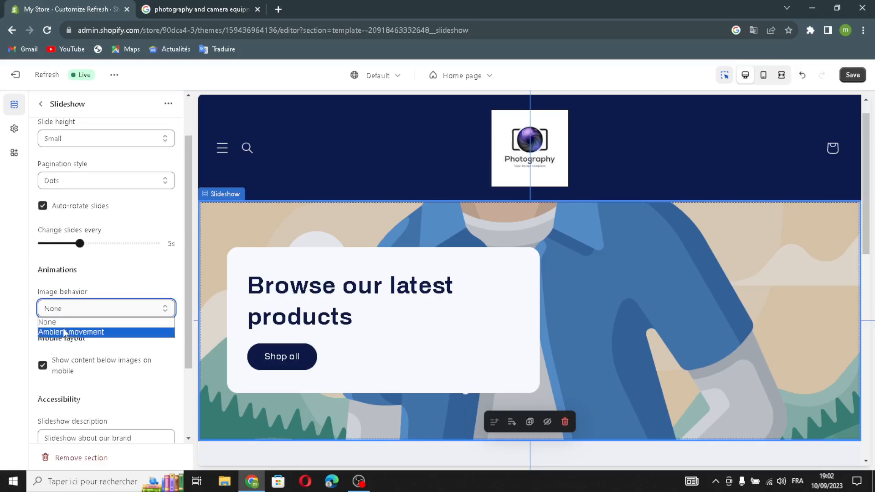
left_click(66, 332)
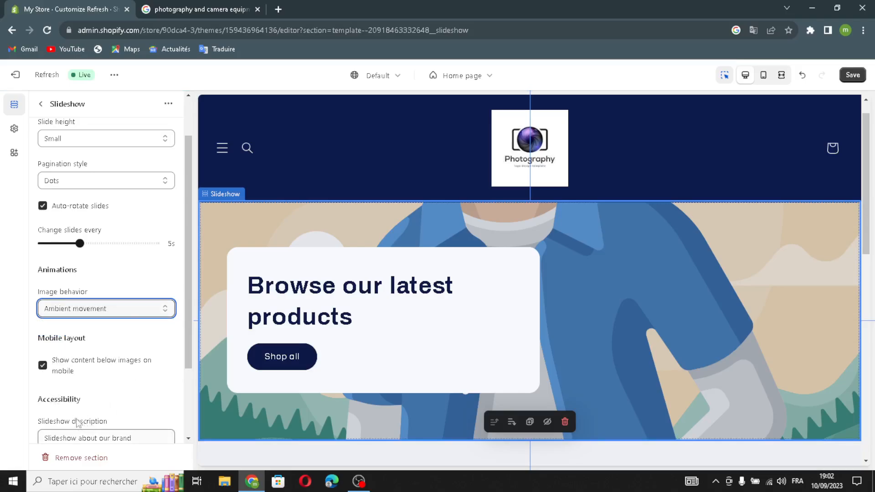
scroll(90, 425, "down", 1)
scroll(72, 404, "down", 1)
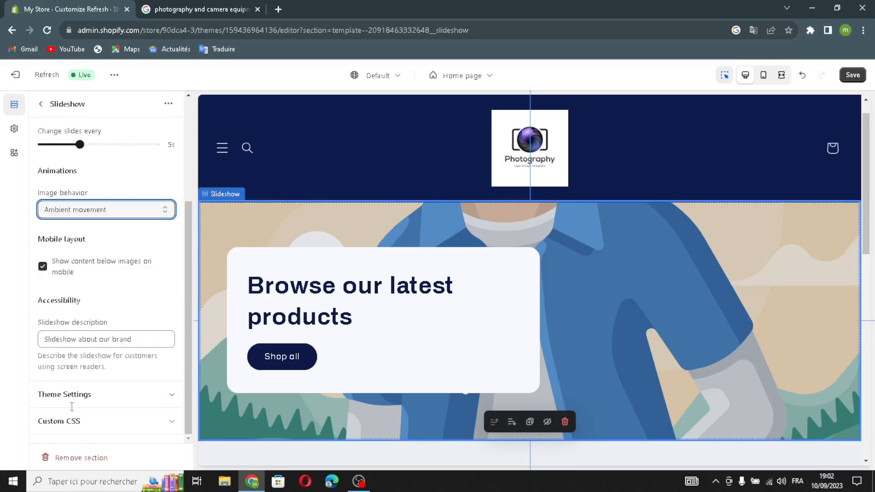
scroll(77, 328, "up", 3)
scroll(77, 319, "down", 3)
scroll(78, 234, "up", 3)
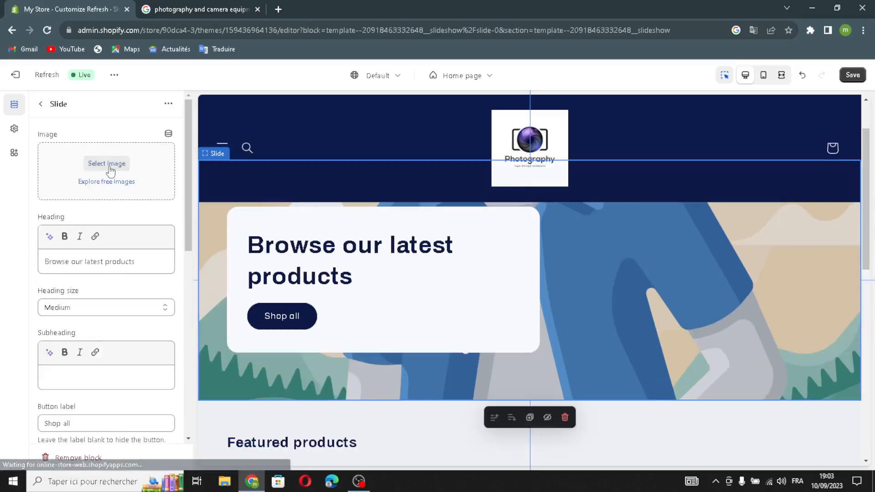
- Open the image selection for the "Browse our latest products" slide and search Google Images for "photography and camera" in the other browser tab
left_click(109, 164)
left_click(202, 5)
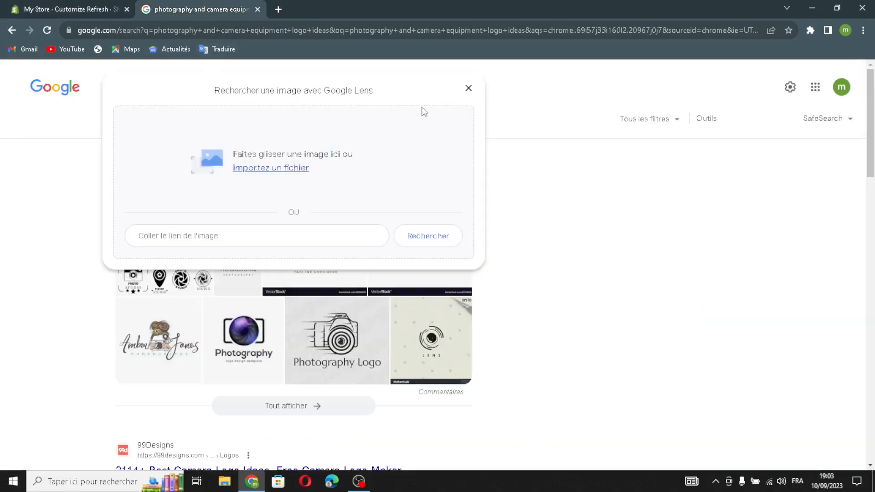
left_click(467, 89)
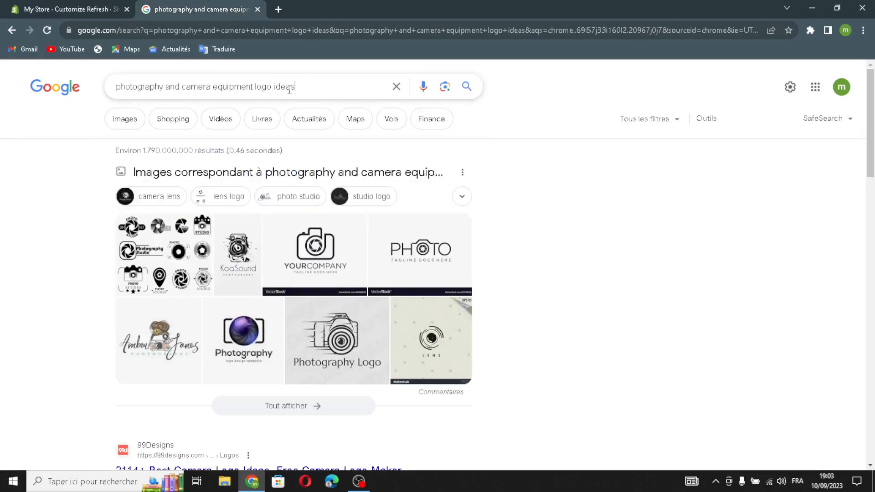
left_click_drag(290, 90, 210, 90)
key("BackSpace")
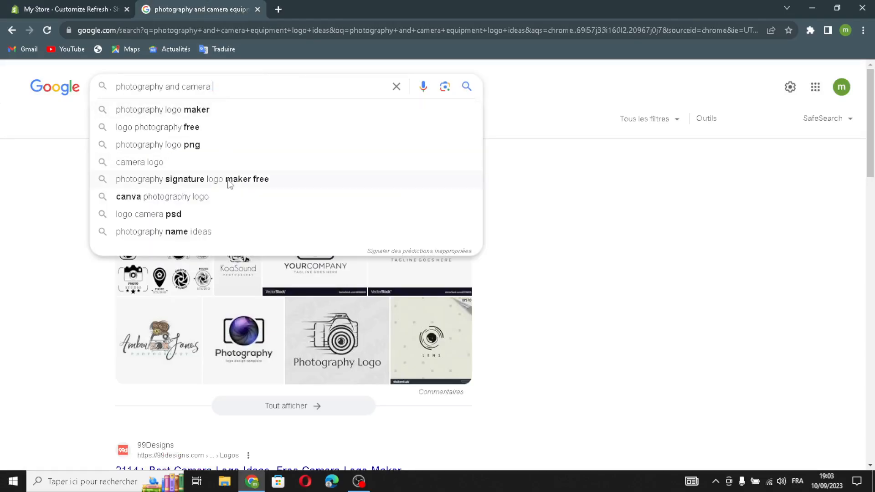
key("Return")
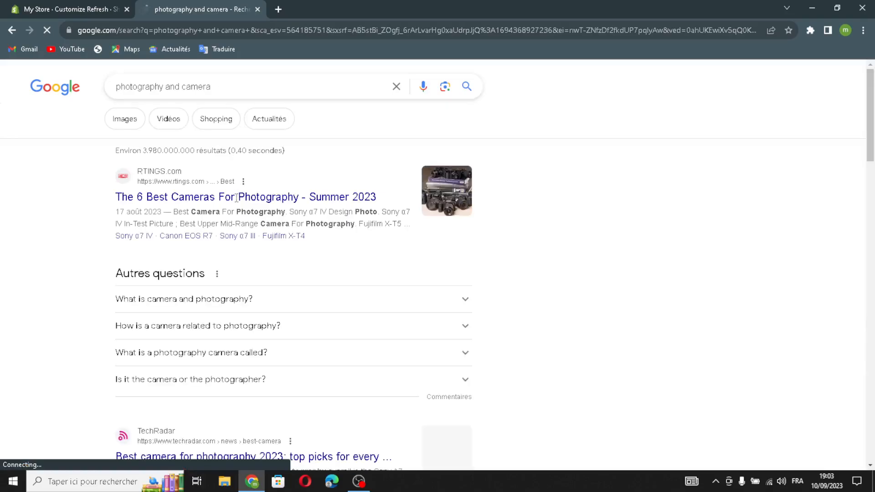
left_click(130, 130)
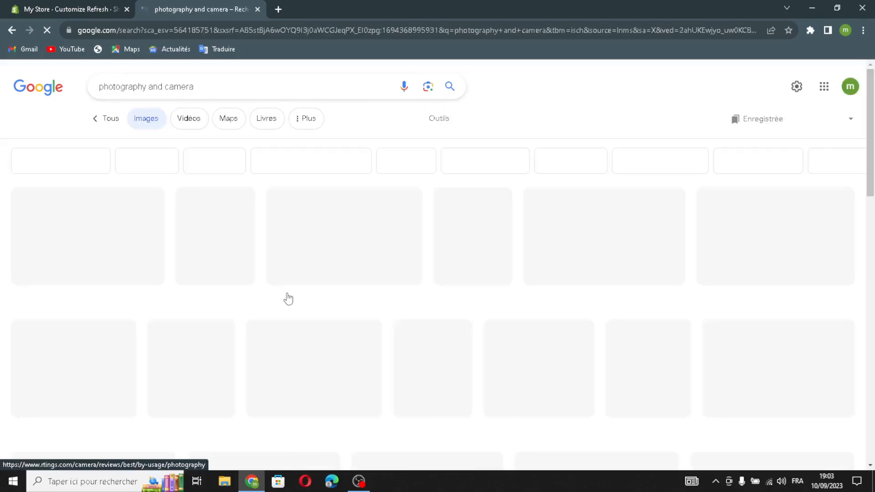
- Upload the NOMADasaurus photo of cameras and lenses on a wooden table from the image results and apply it as the slide's image
scroll(338, 299, "down", 3)
scroll(338, 298, "down", 6)
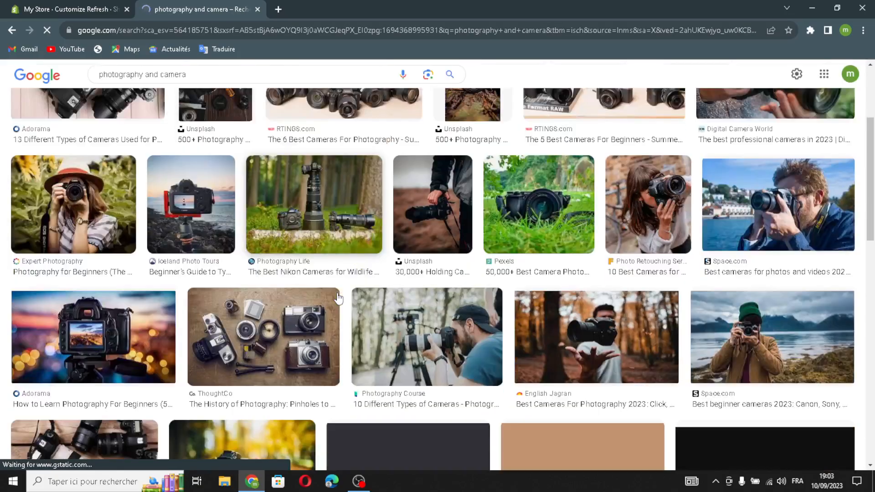
scroll(337, 195, "up", 1)
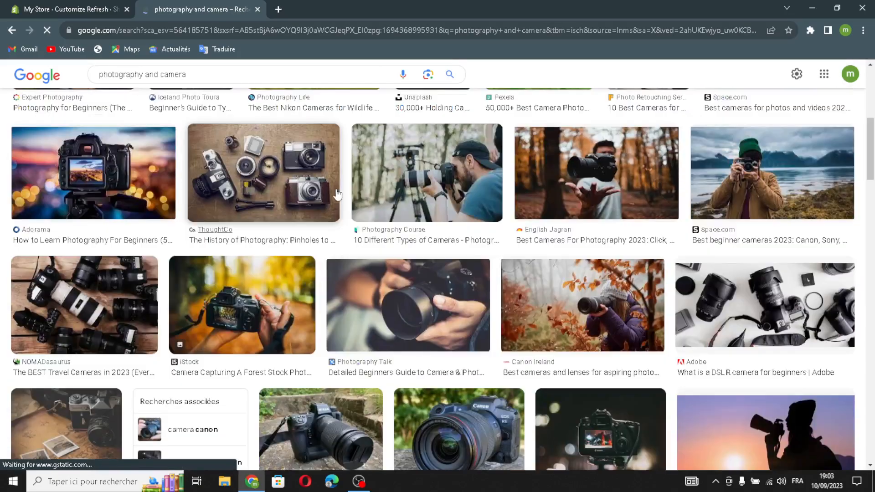
mouse_move(260, 188)
left_mouse_down()
mouse_move(232, 189)
mouse_move(256, 178)
left_mouse_up()
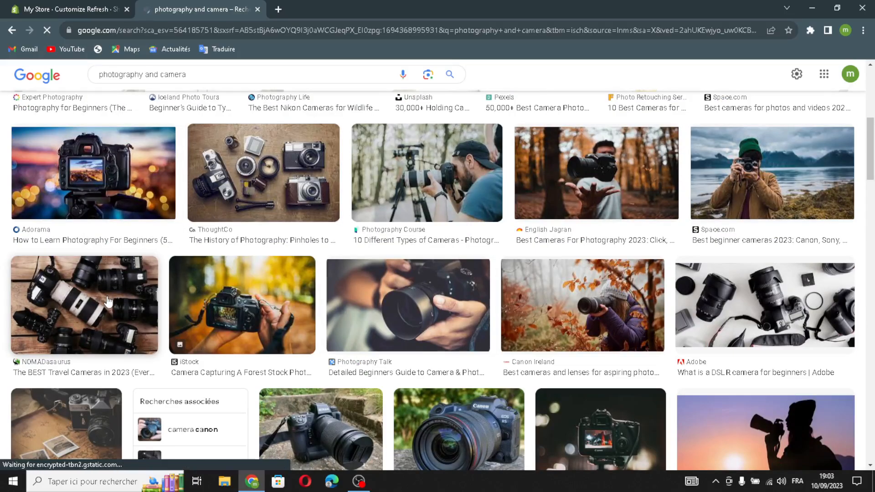
left_click(108, 301)
left_click_drag(644, 231, 412, 244)
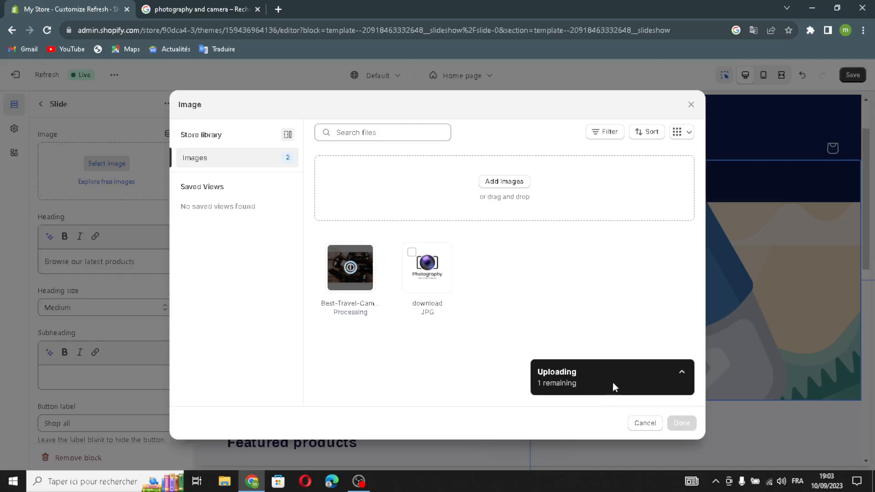
left_click(680, 423)
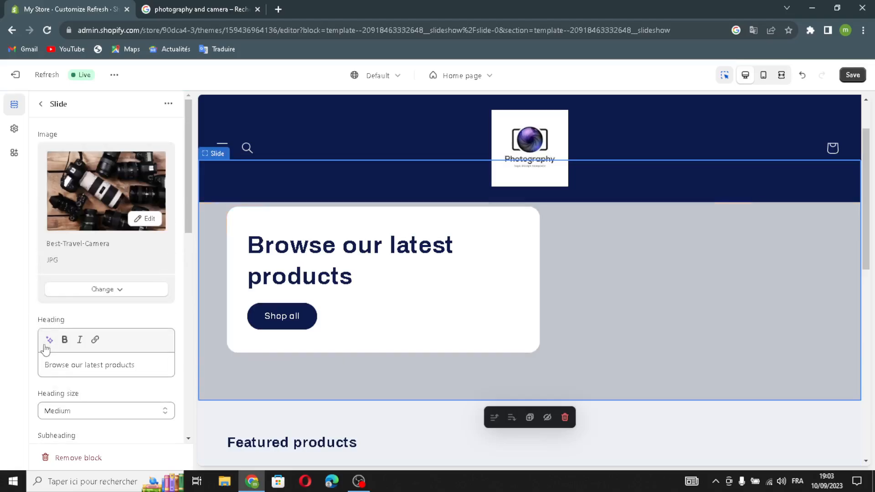
- Generate the slide's heading from "photography and camera equipment" in the Expert tone and apply the "Discover the Art of Photography" suggestion
left_click(50, 340)
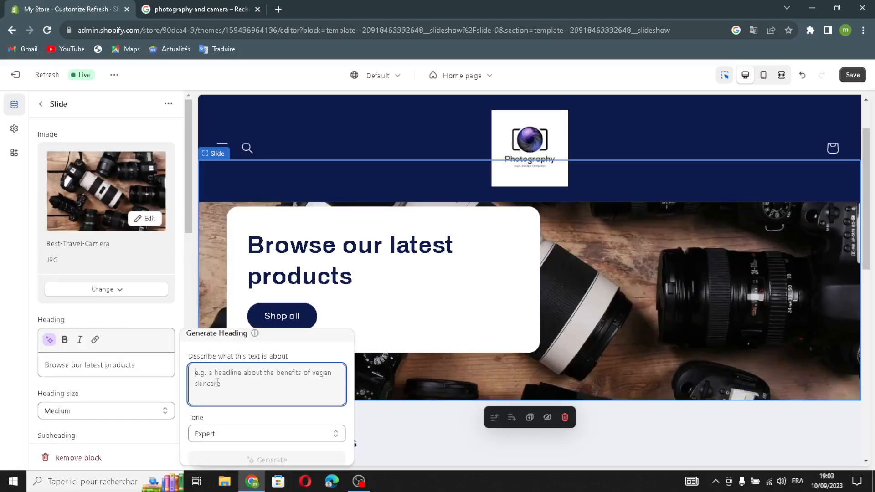
type("p")
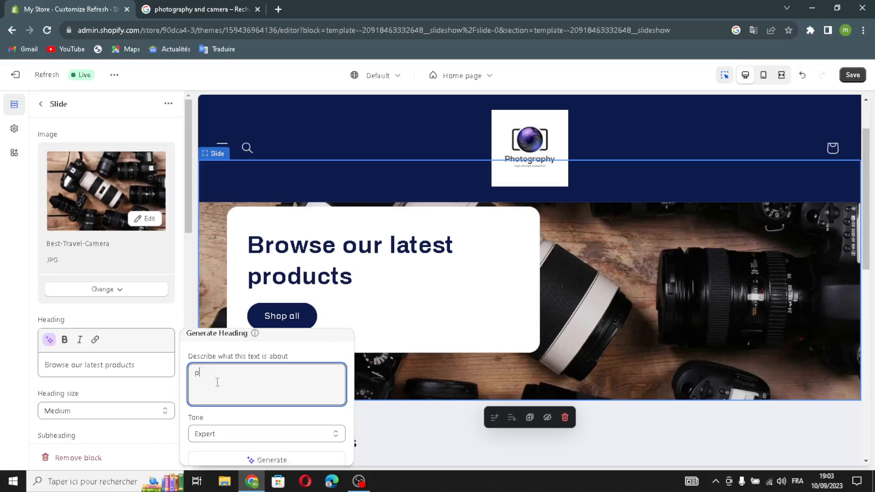
type("hotog")
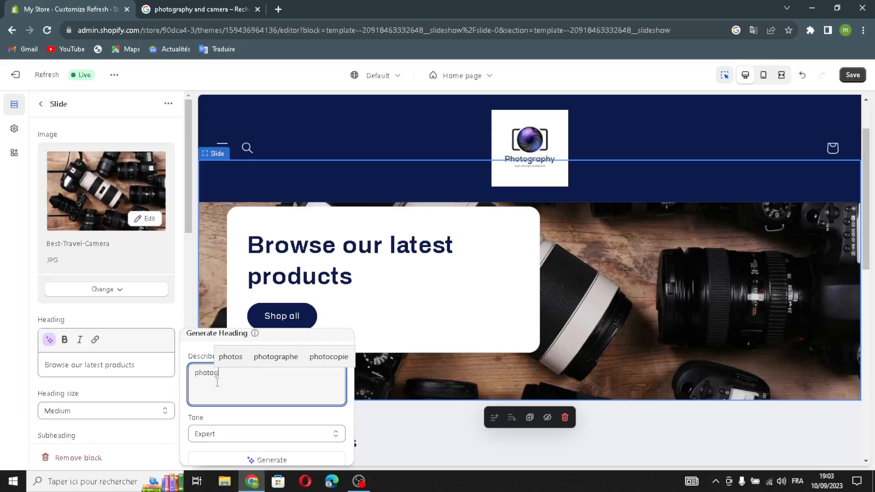
type("raphy ")
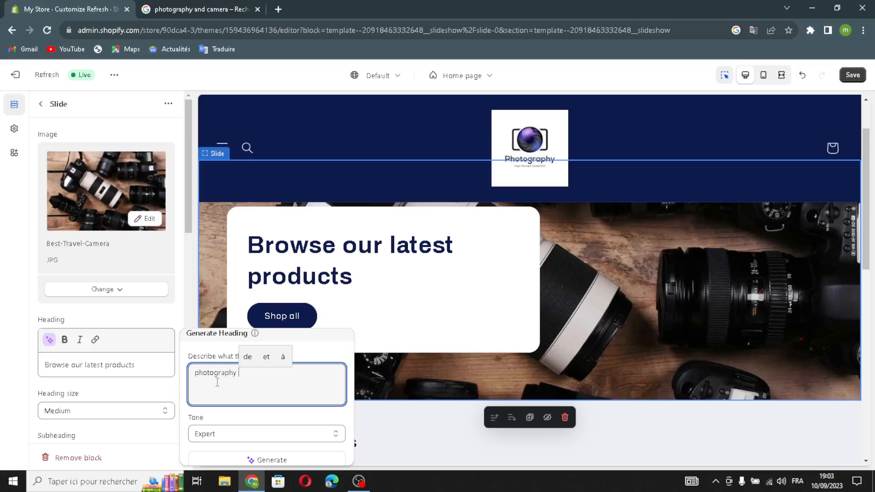
type("and")
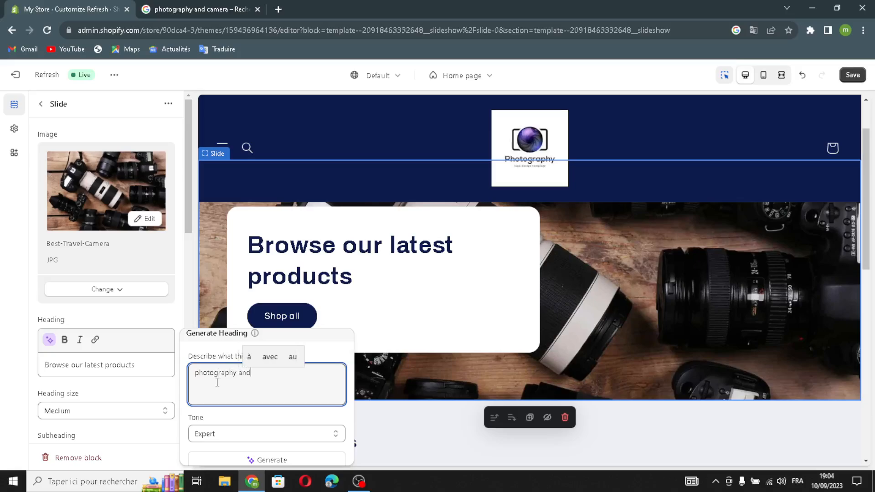
type(" camera")
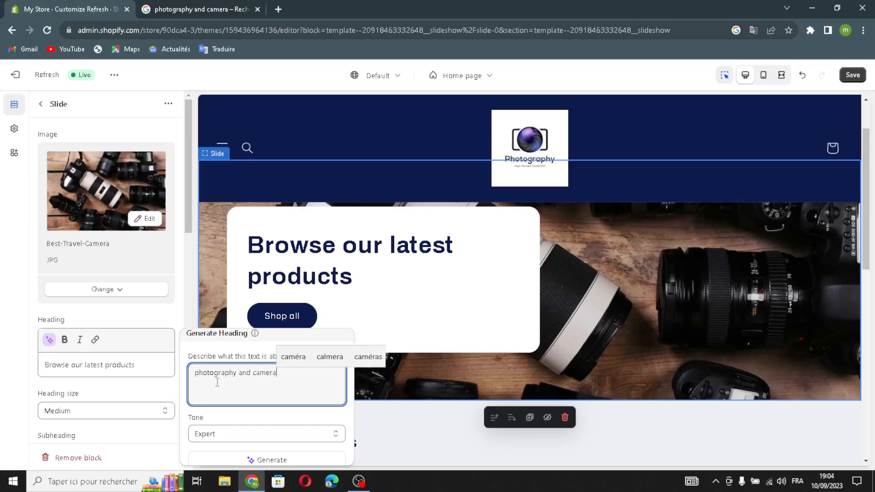
type(" eq")
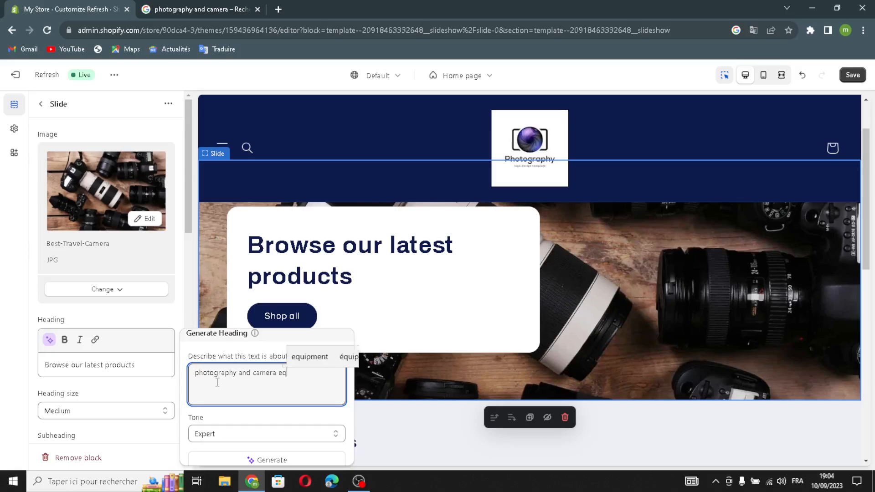
type("uip")
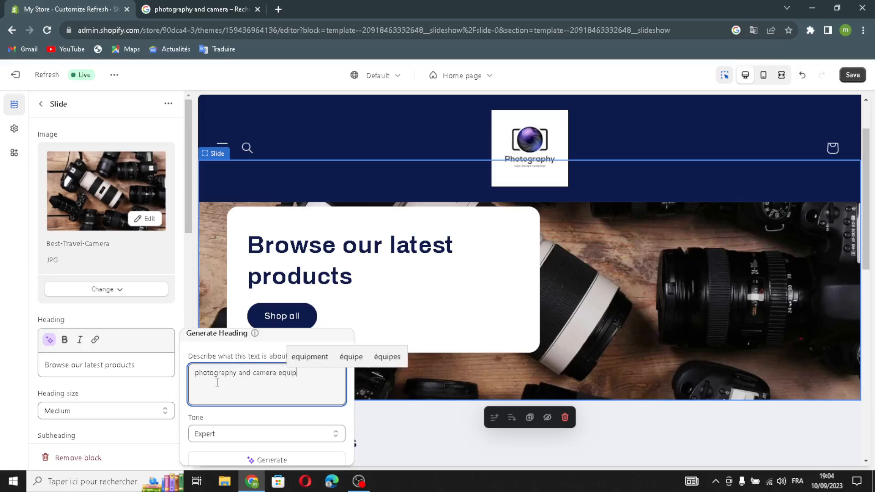
type("ment")
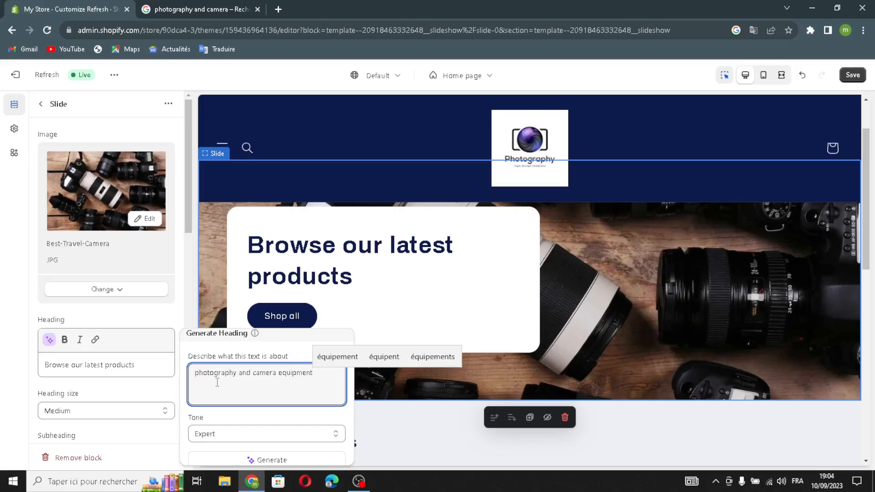
left_click(260, 460)
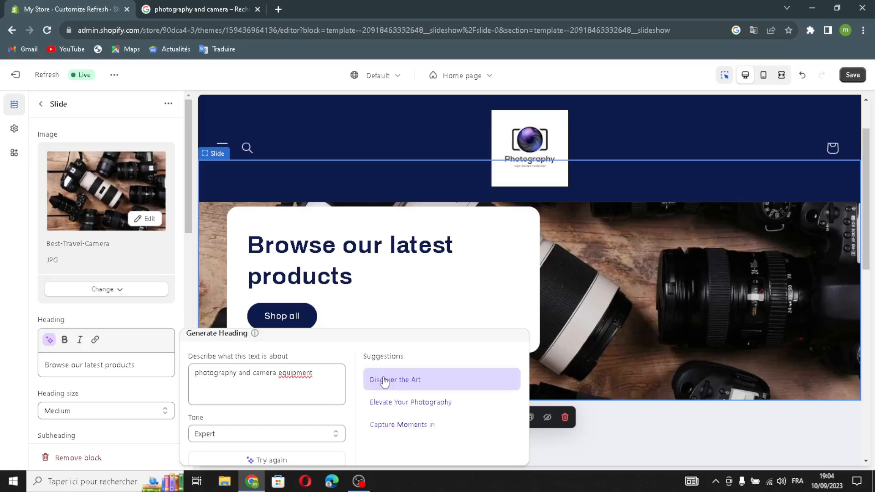
left_click(384, 382)
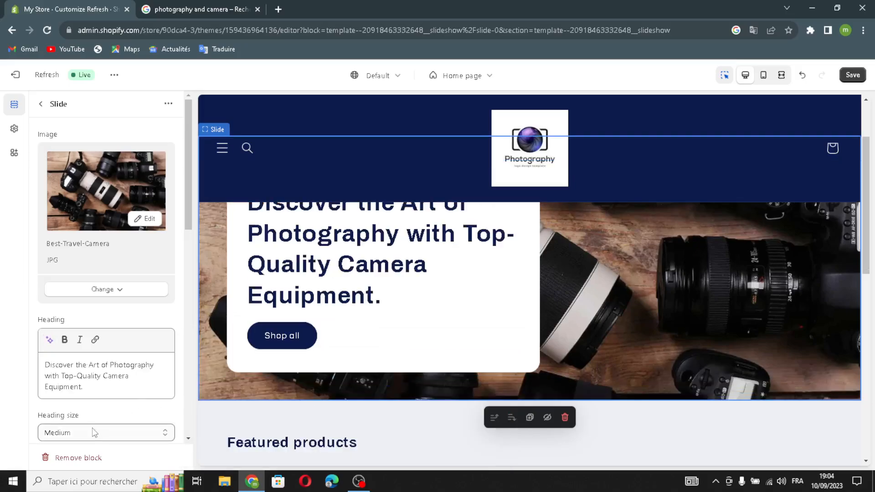
- Keep the slide's button label Shop all, link the button to All collections and enable the outline button style
scroll(53, 373, "down", 2)
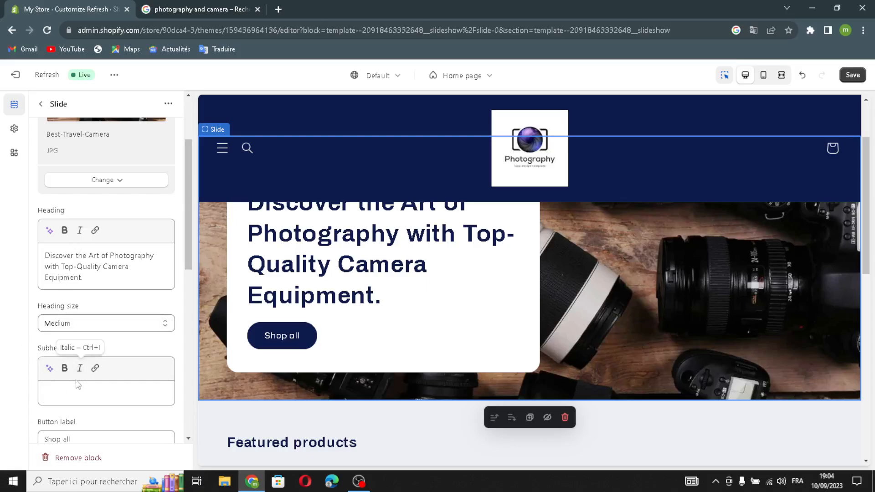
scroll(51, 392, "down", 2)
double_click(66, 330)
left_click(95, 334)
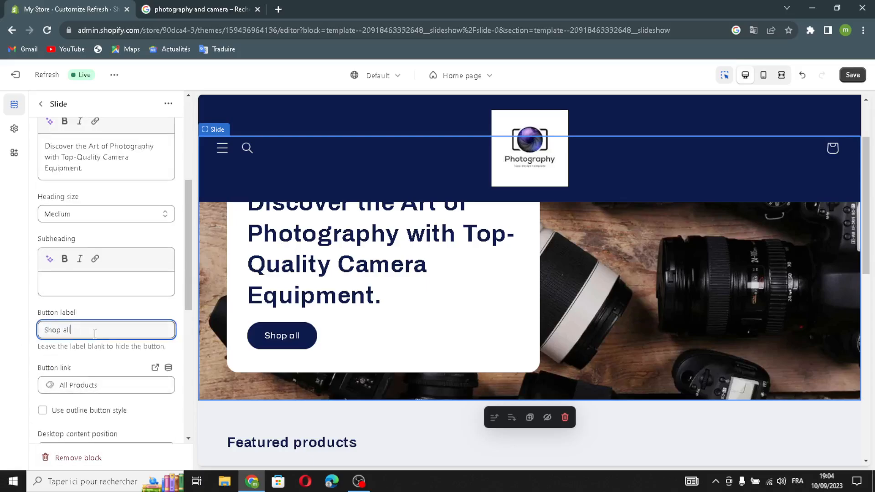
left_click(74, 384)
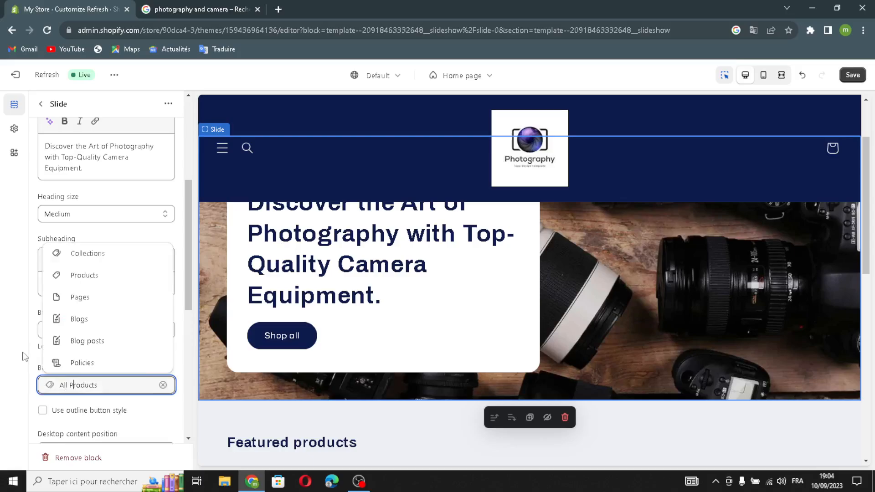
left_click(87, 260)
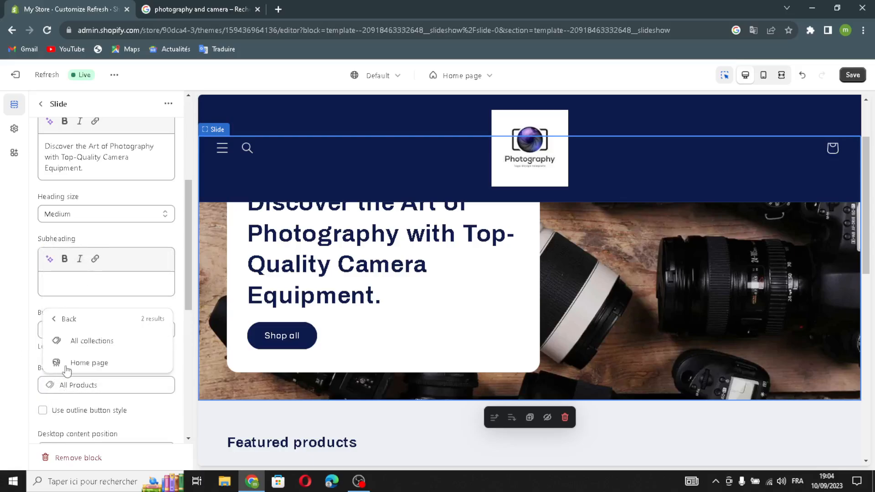
left_click(82, 351)
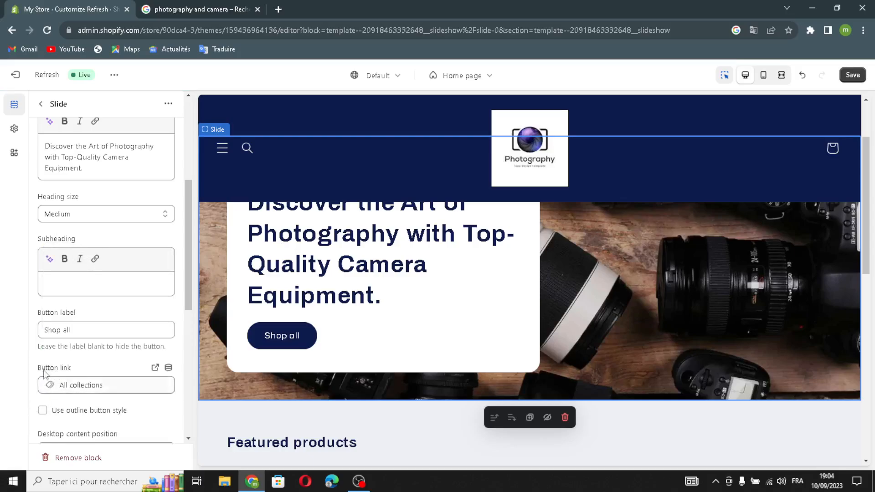
left_click(44, 410)
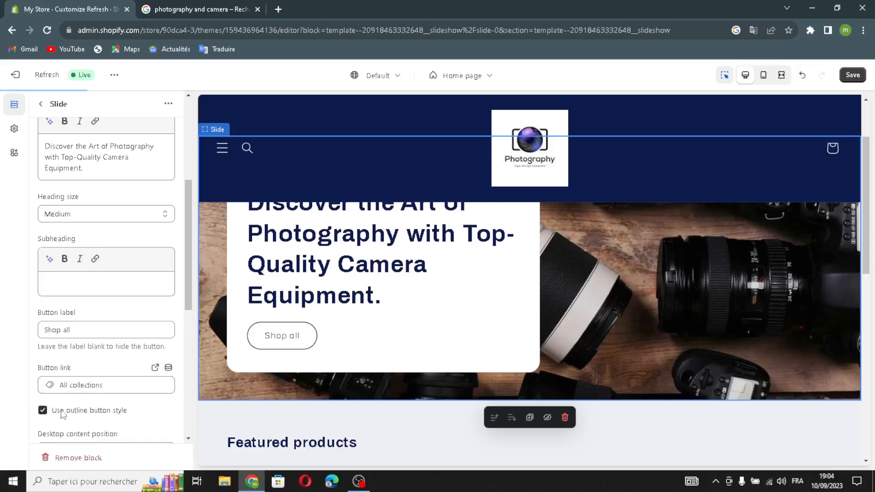
scroll(101, 348, "down", 2)
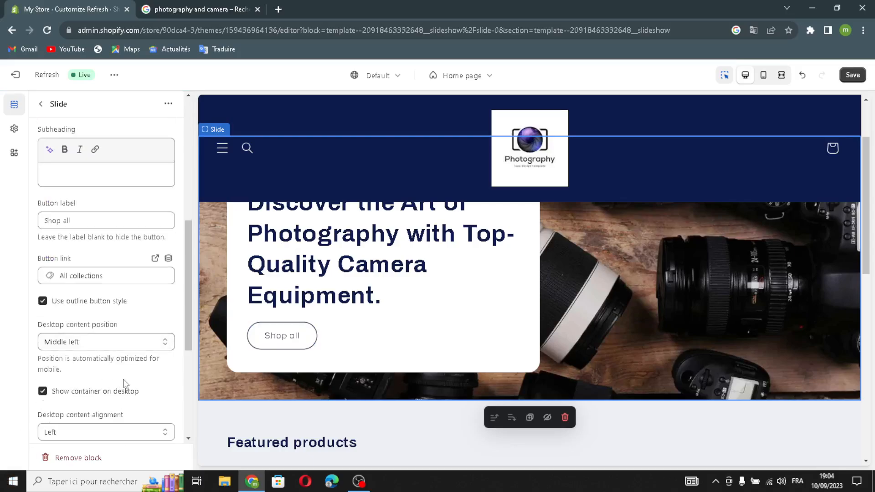
- Review the slide's remaining layout settings and open the Featured collection section of the home page
scroll(123, 402, "down", 5)
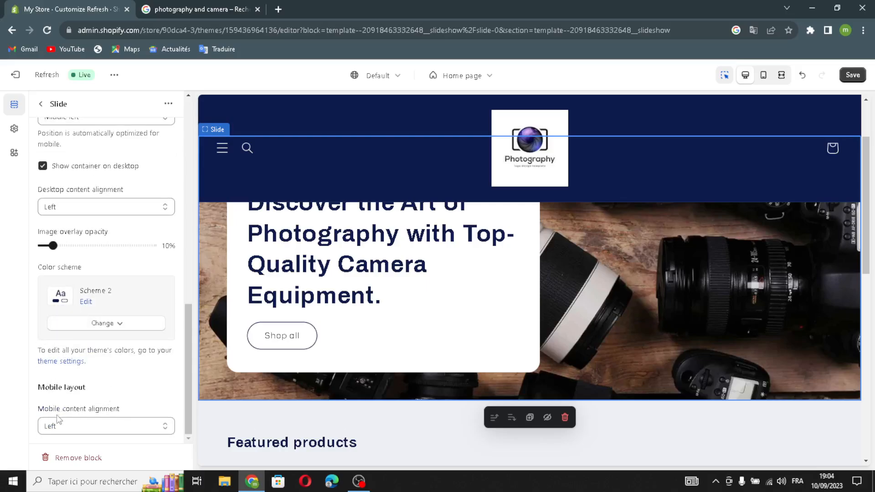
scroll(86, 402, "up", 3)
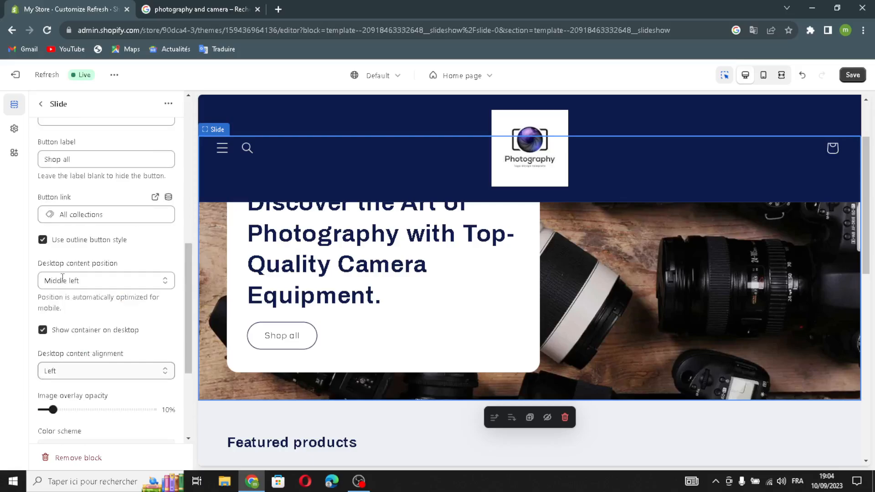
left_click(41, 104)
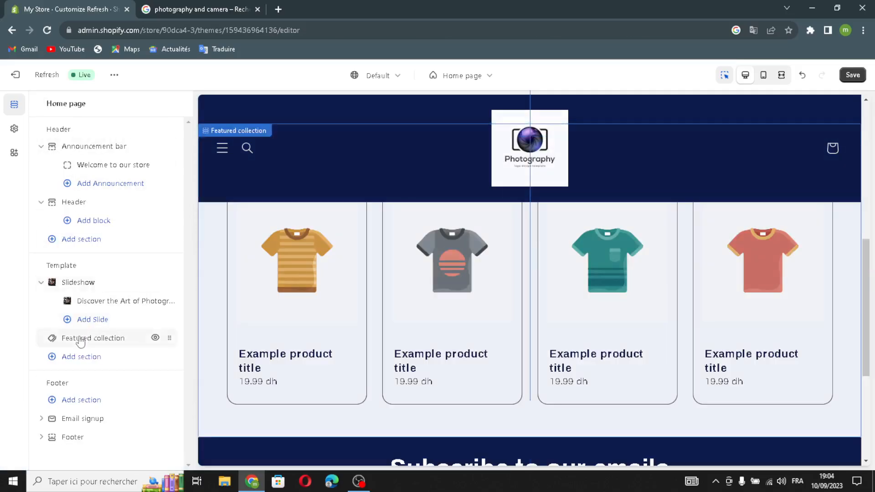
left_click(80, 341)
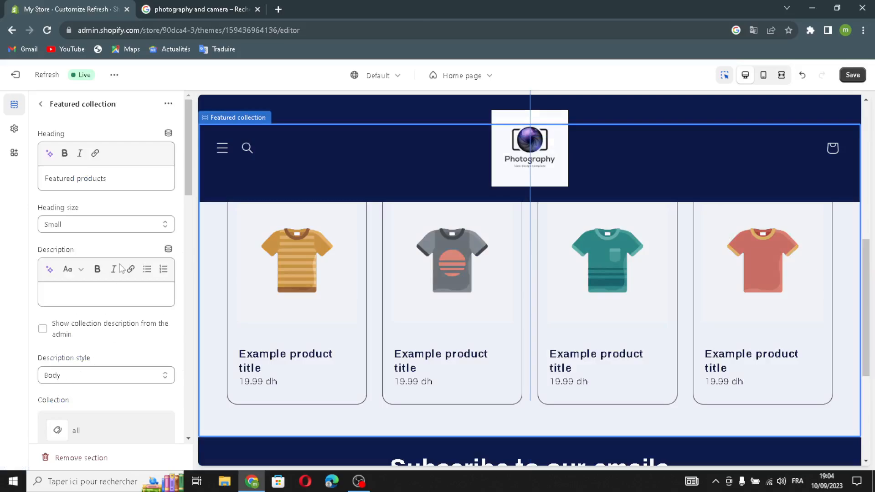
- Generate the section heading from "camera equipment" in the Expert tone and apply "Capture Perfect Moments with High-Quality Camera Equipment."
left_click(50, 155)
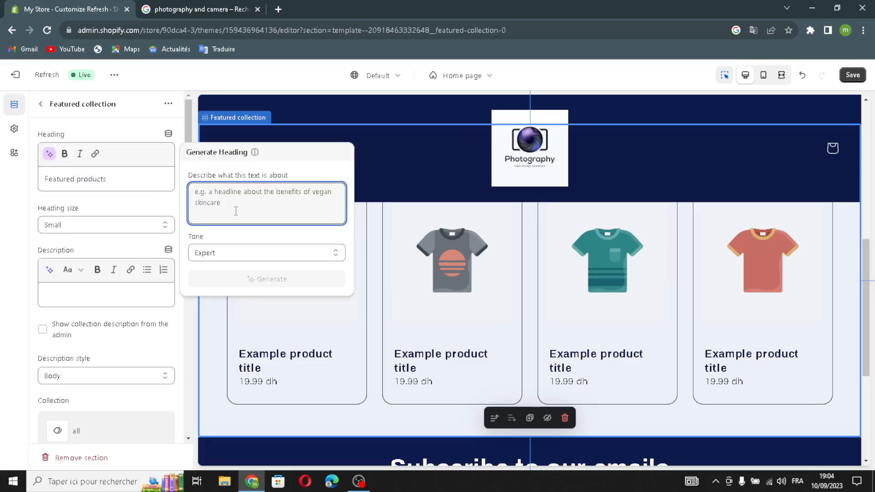
type("came")
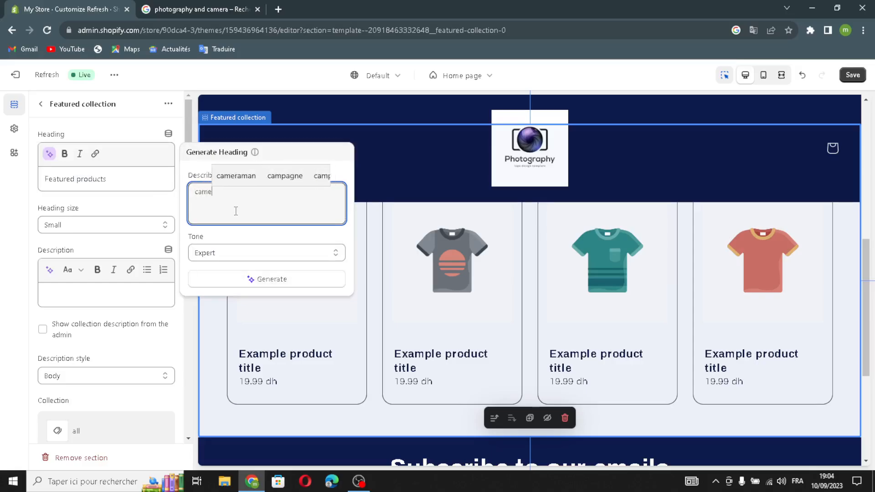
type("ra equ")
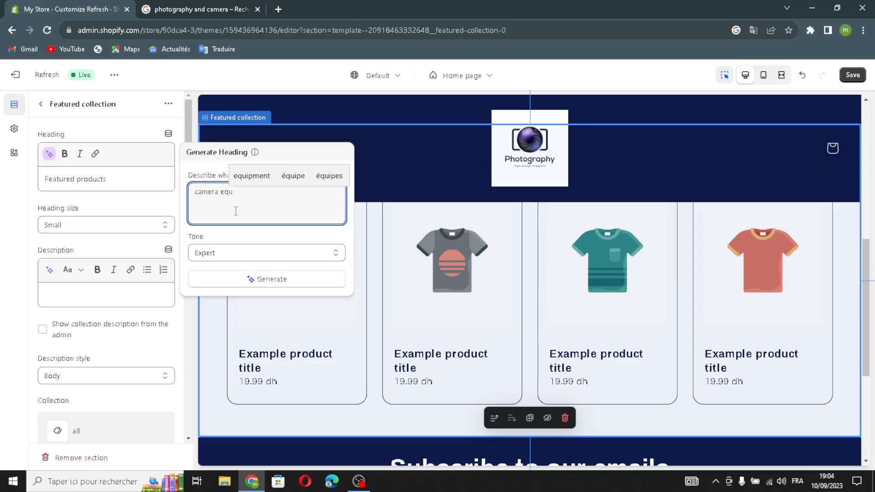
type("p")
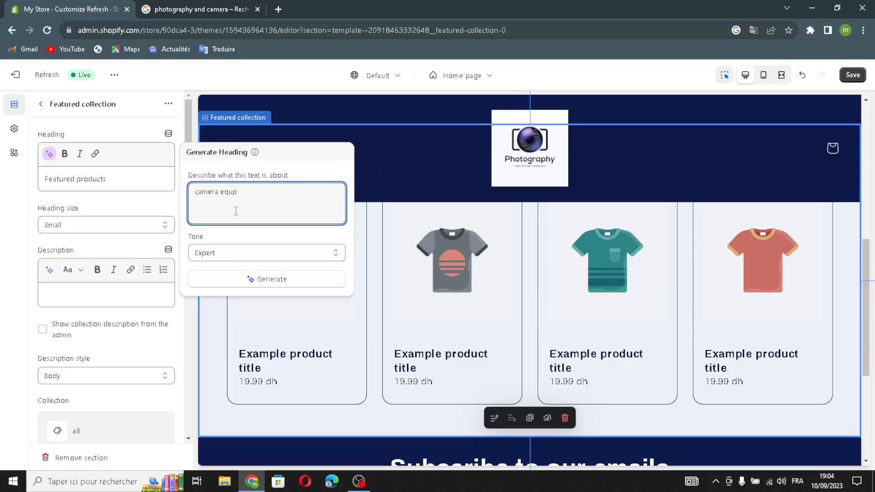
key("BackSpace")
type("i")
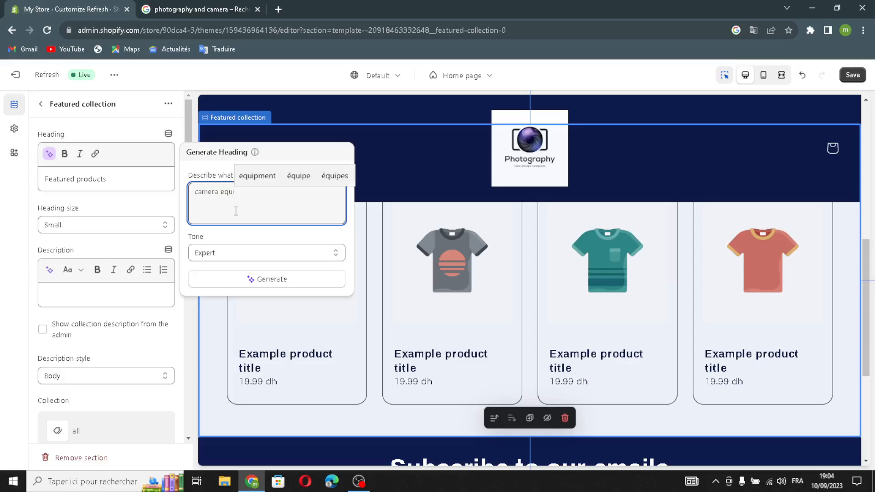
type("ment")
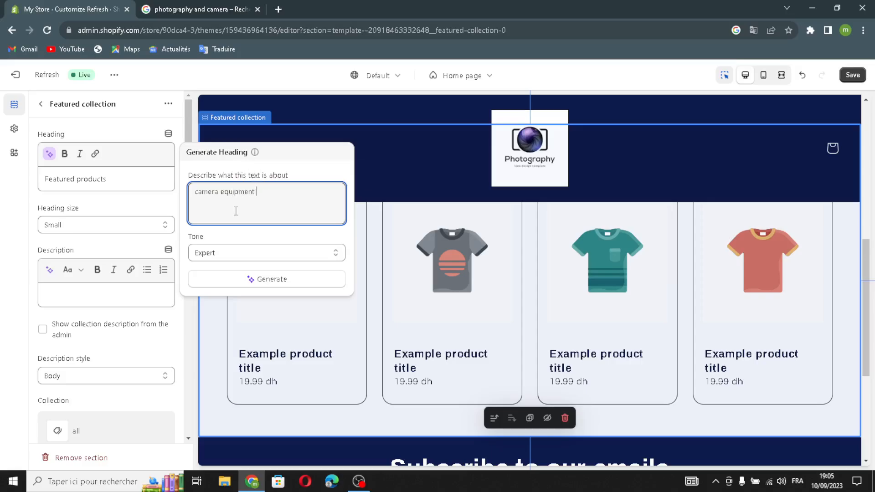
left_click(230, 279)
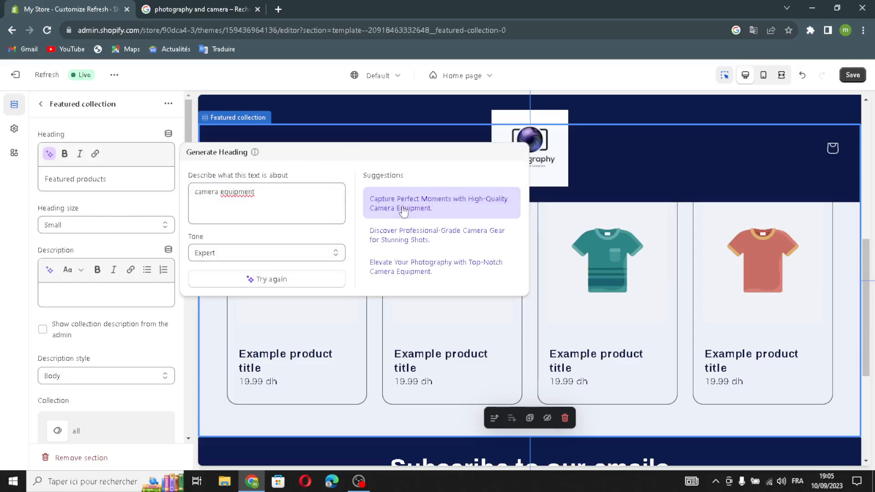
left_click(403, 205)
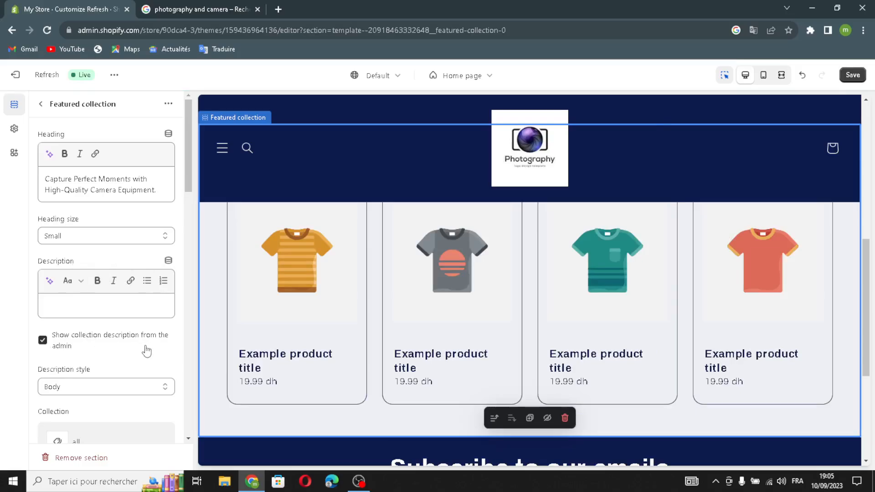
- Show the collection description from the admin in the Featured collection and set the description style to Subtitle
scroll(139, 353, "down", 1)
left_click(58, 335)
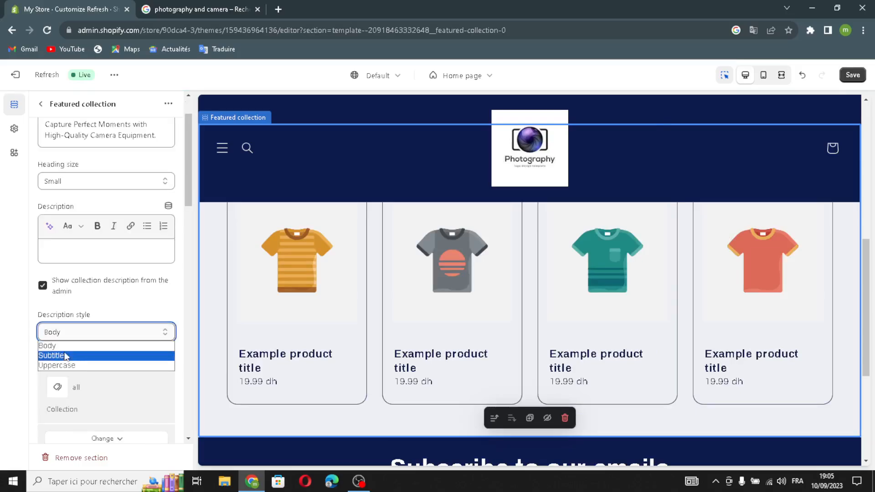
left_click(64, 354)
- Make the featured products full width, enable "View all" for larger collections and enable the carousel on desktop
scroll(71, 374, "down", 1)
scroll(111, 375, "down", 2)
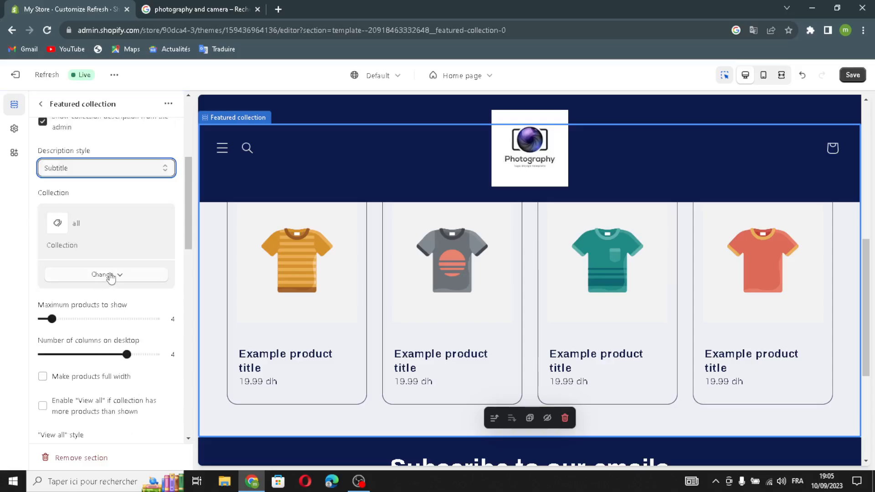
left_click(43, 376)
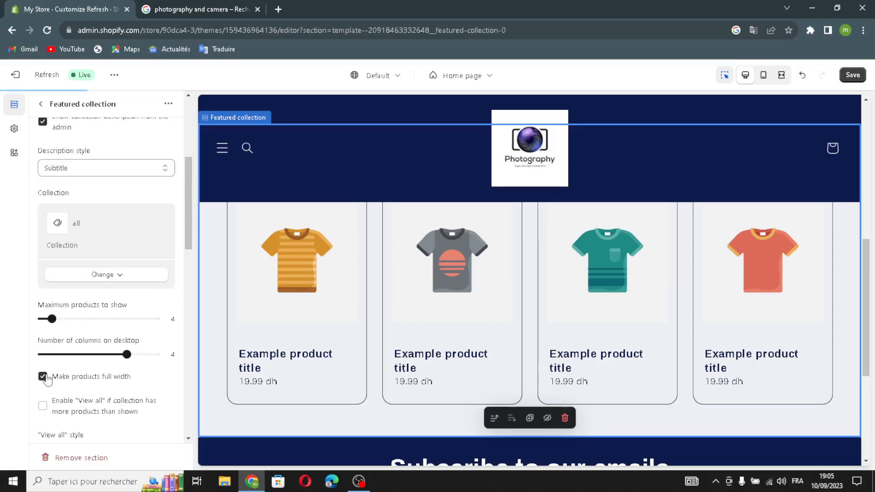
left_click(45, 410)
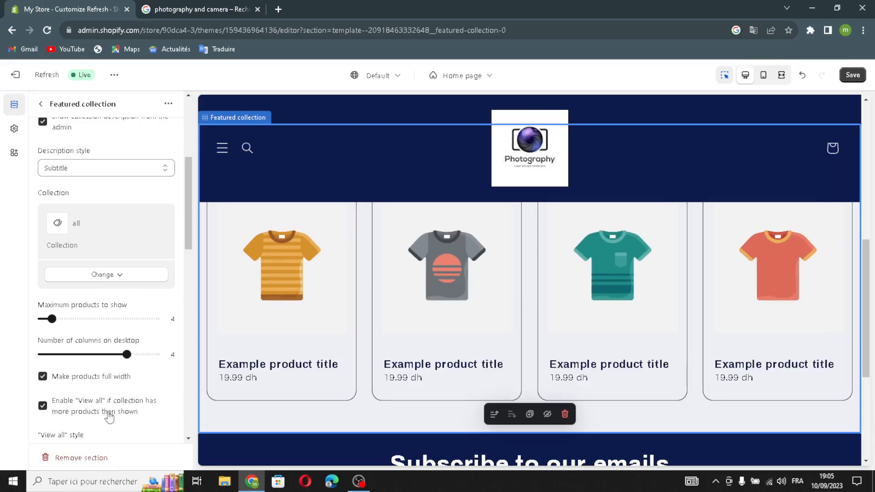
scroll(108, 417, "down", 2)
left_click(44, 368)
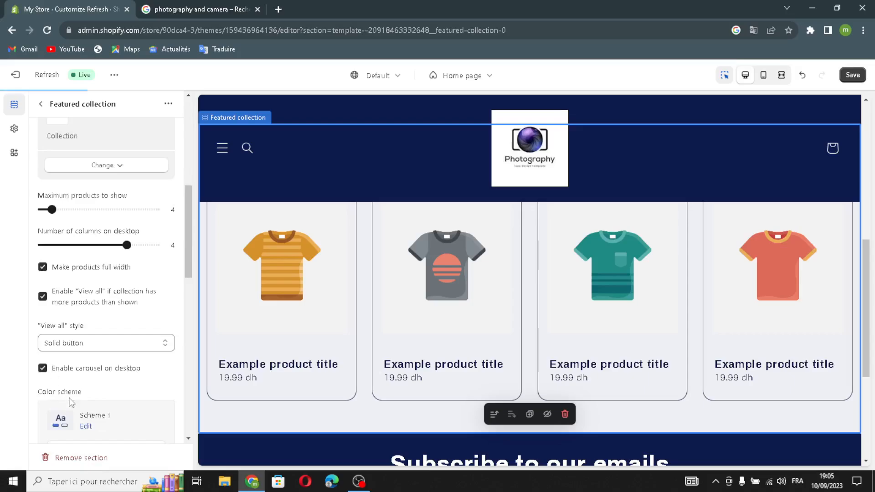
- Set the product cards to show the second image on hover, the vendor and the product rating
scroll(70, 401, "down", 2)
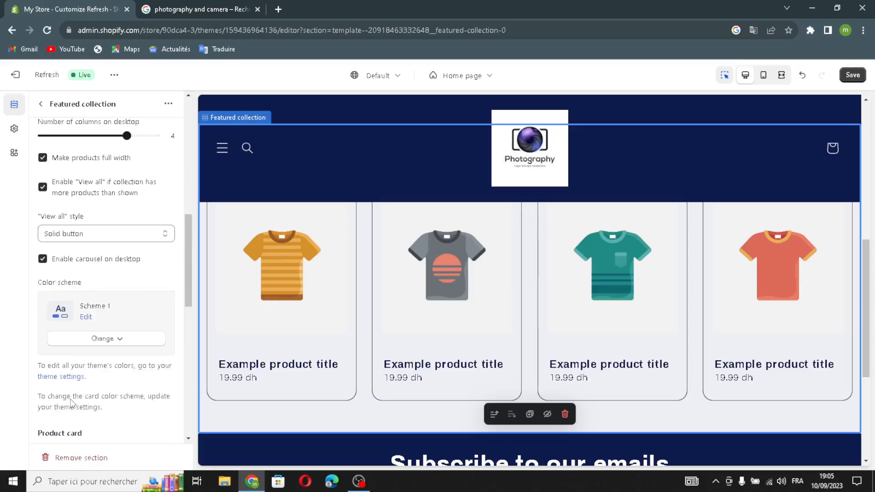
scroll(71, 401, "down", 2)
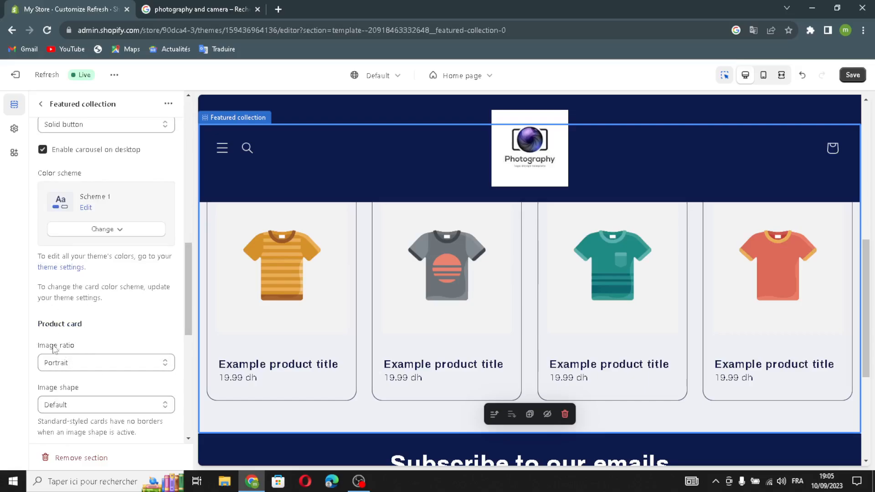
scroll(75, 341, "down", 3)
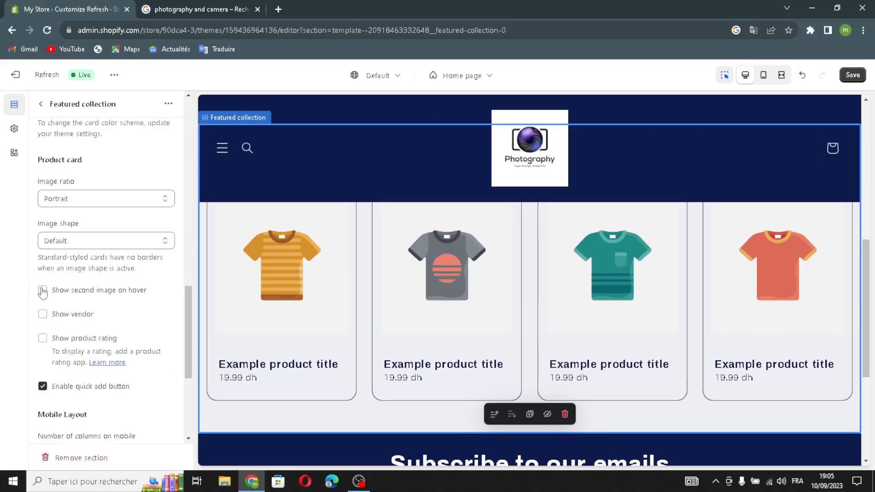
left_click(42, 290)
left_click(49, 320)
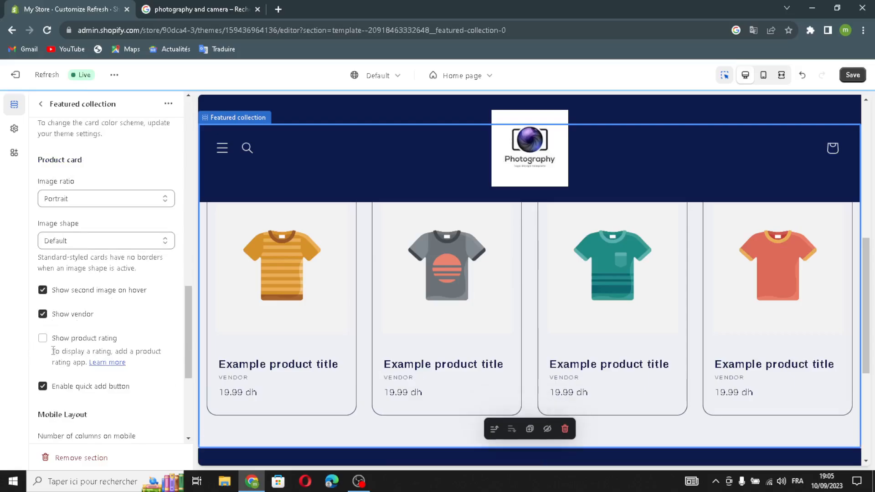
left_click(42, 339)
- Enable swipe on mobile for the Featured collection and return to the home page section list
scroll(57, 383, "down", 5)
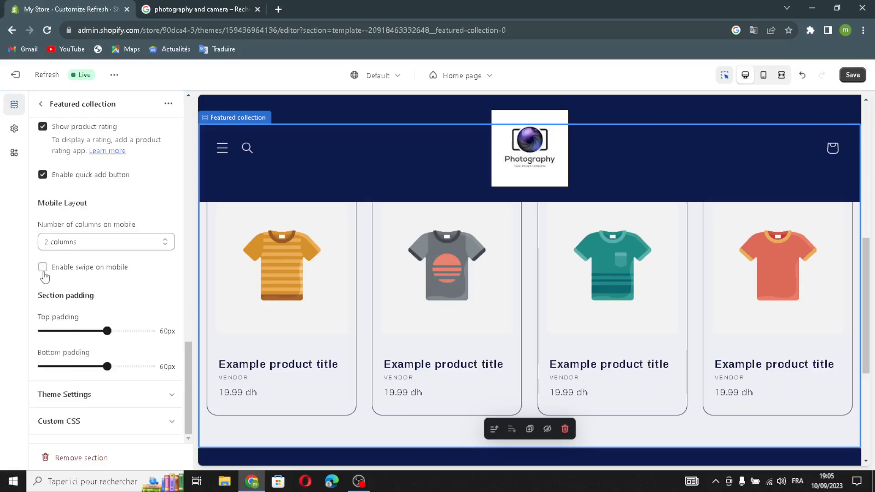
left_click(43, 268)
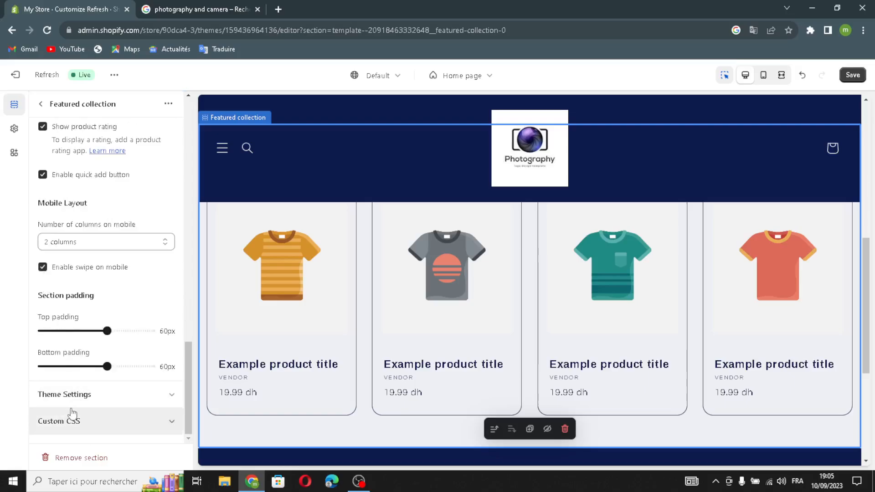
scroll(59, 222, "up", 6)
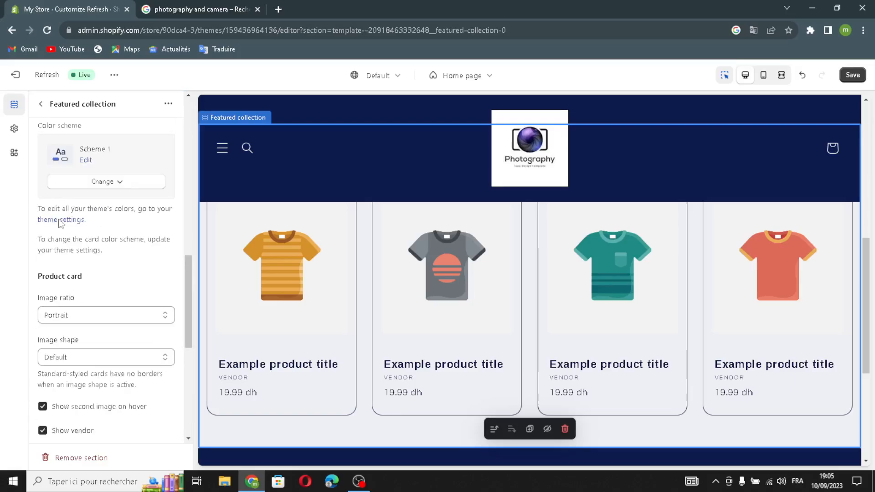
left_click(41, 104)
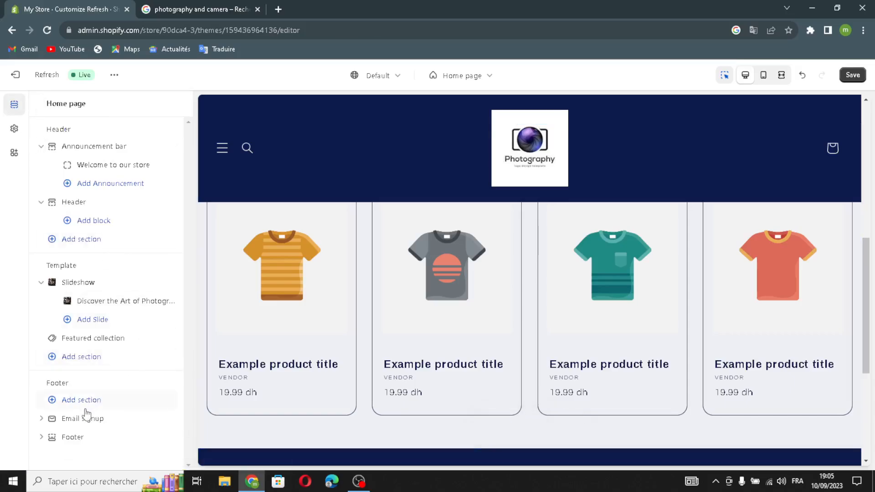
- Review the Email signup section's color scheme, keeping Scheme 3, and browse the section types available for the template
mouse_move(71, 419)
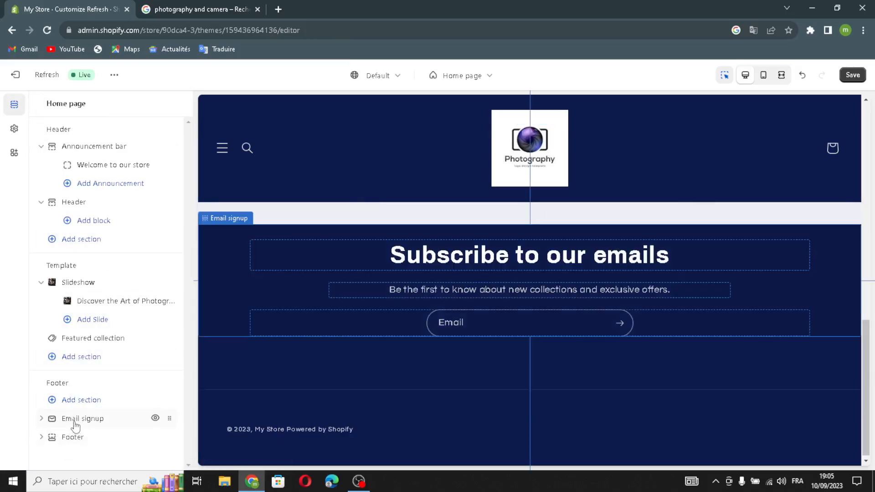
left_click(75, 424)
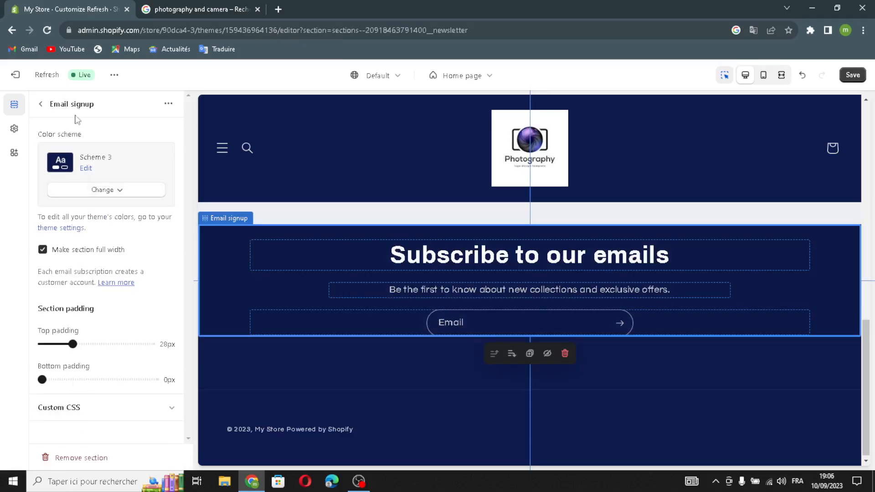
left_click(116, 190)
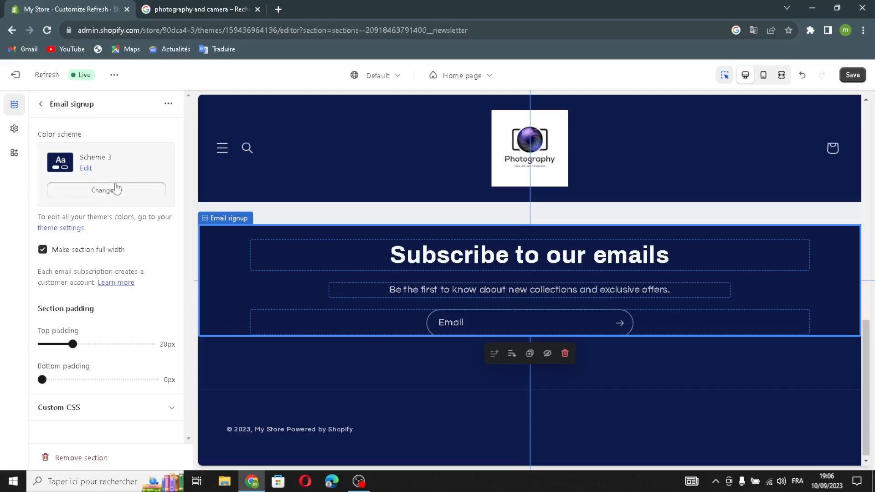
left_click(77, 267)
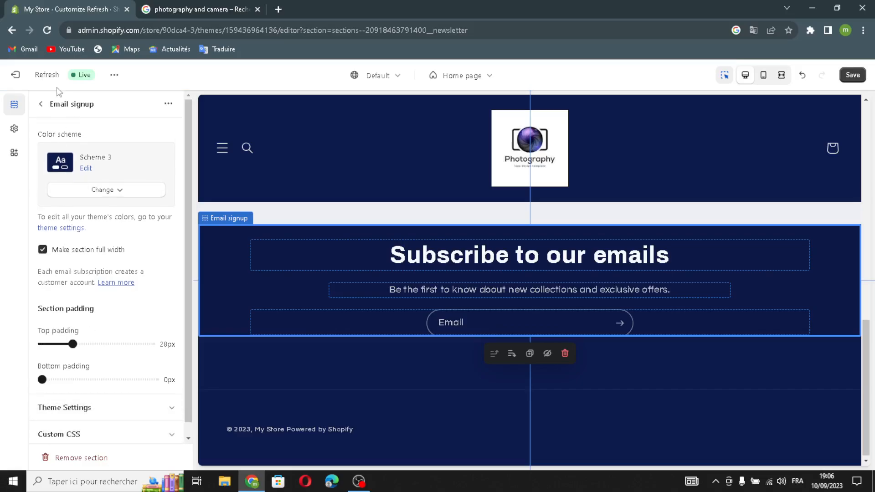
left_click(41, 104)
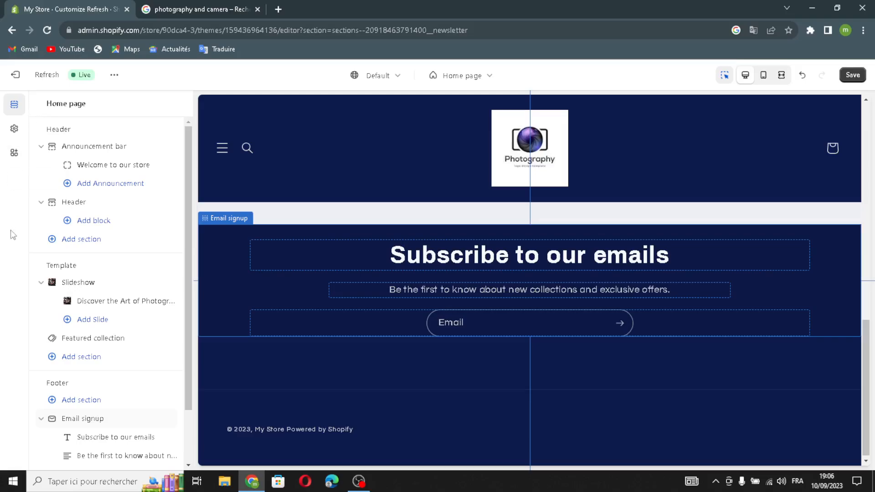
left_click(58, 357)
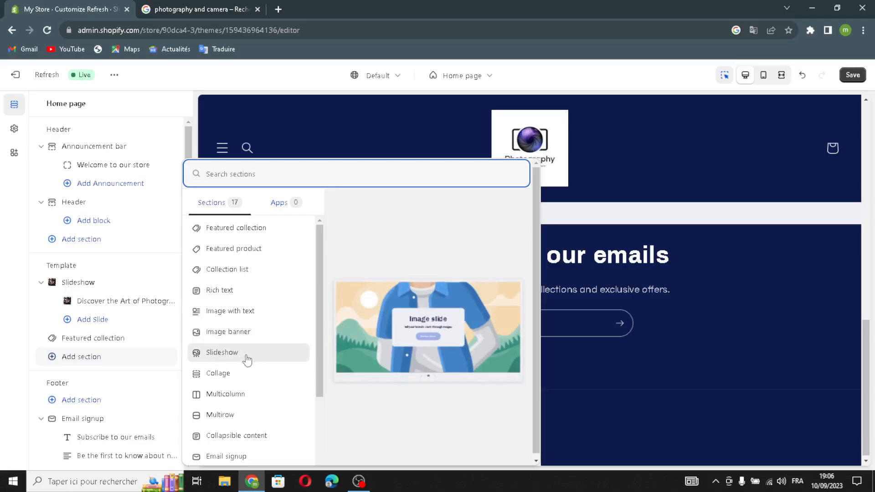
left_click(256, 74)
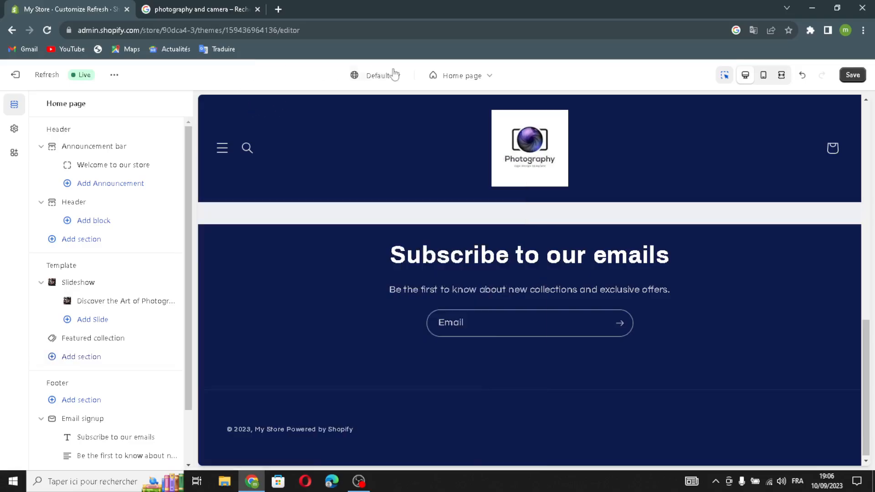
- Save the home page customizations and exit the theme editor
left_click(849, 76)
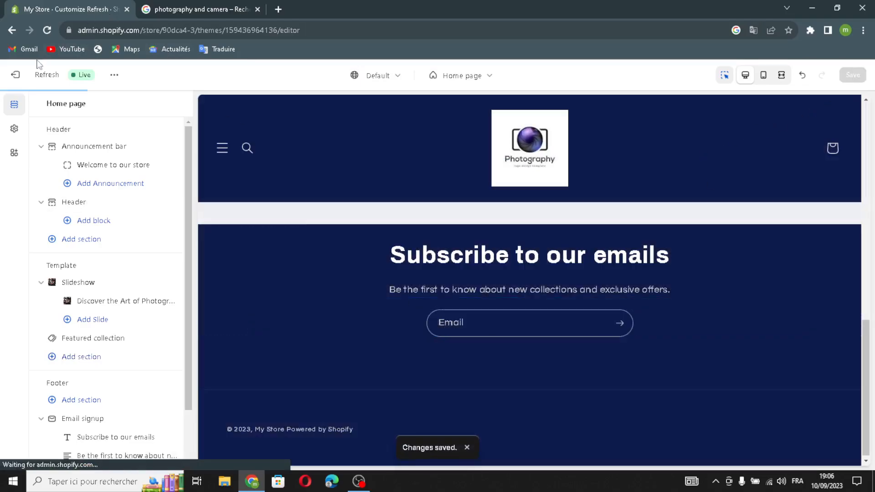
left_click(18, 76)
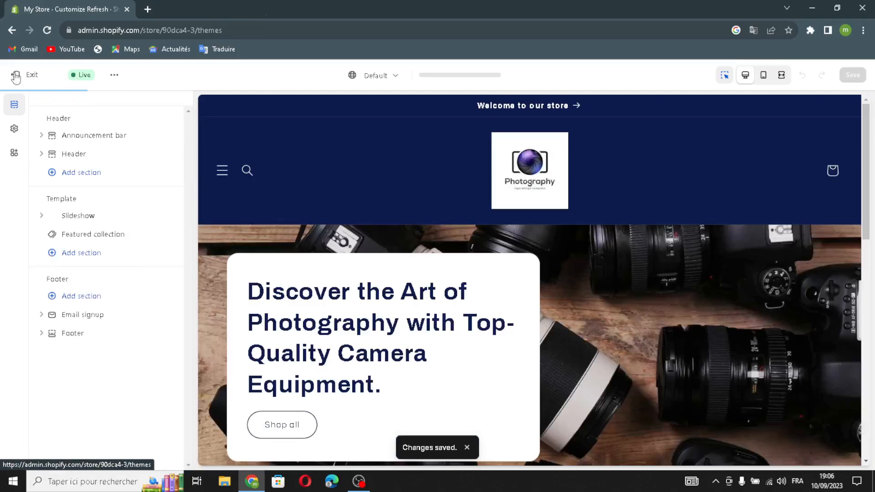
left_click(15, 76)
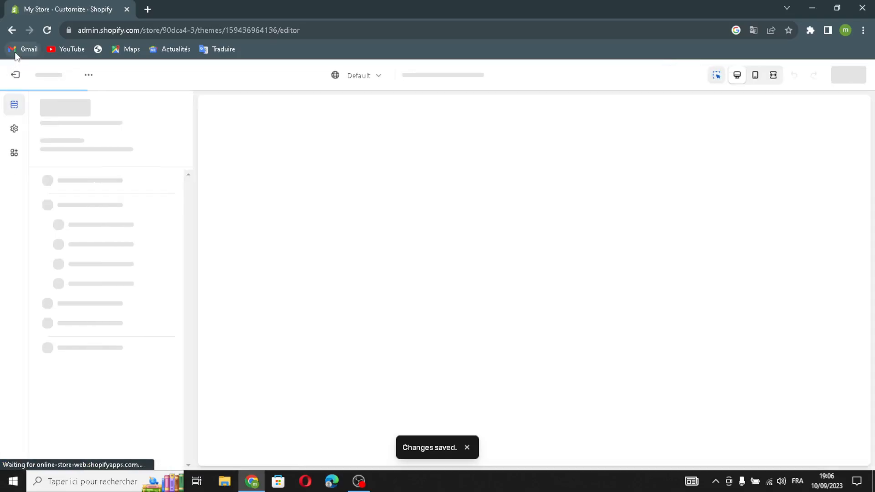
- Exit the theme editor to the store's admin home page and collapse the trial notice
left_click(20, 78)
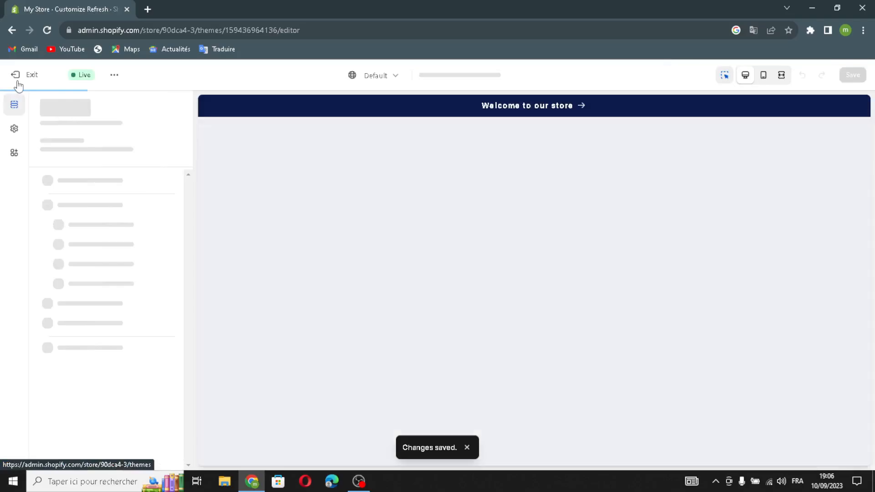
left_click(18, 84)
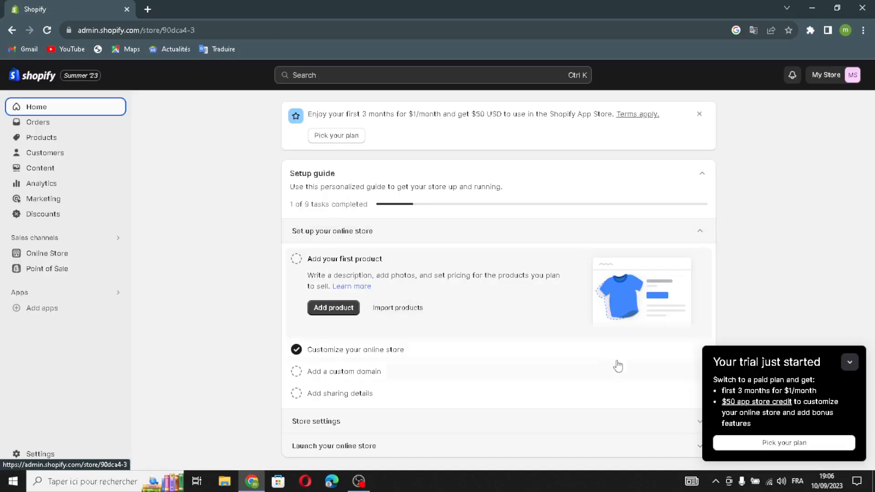
left_click(849, 362)
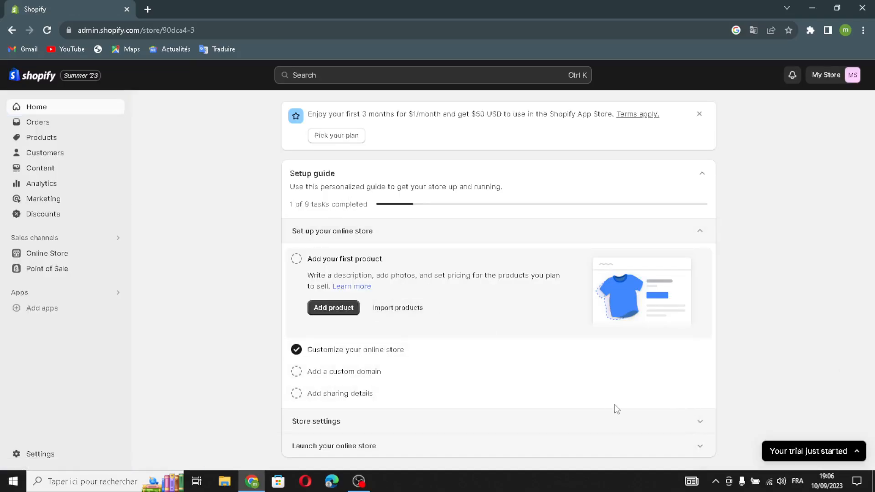
- Mark the first product, custom domain and sharing details tasks as completed in the setup guide
left_click(297, 260)
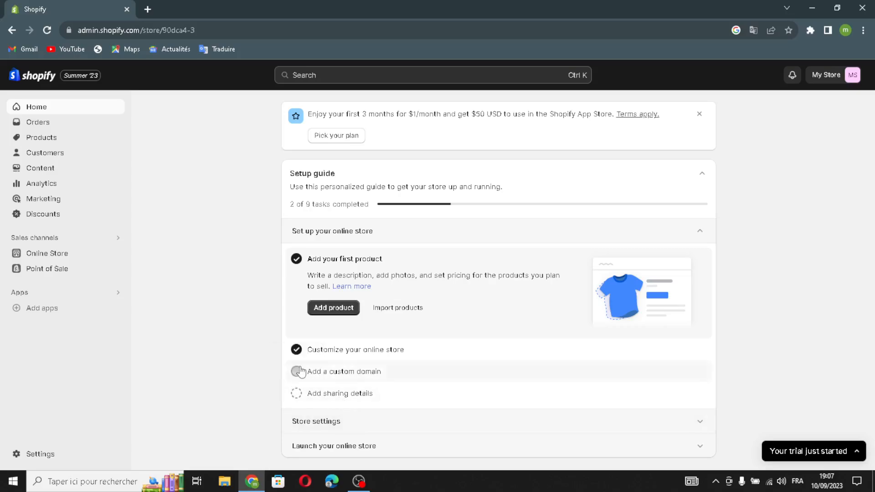
left_click(297, 397)
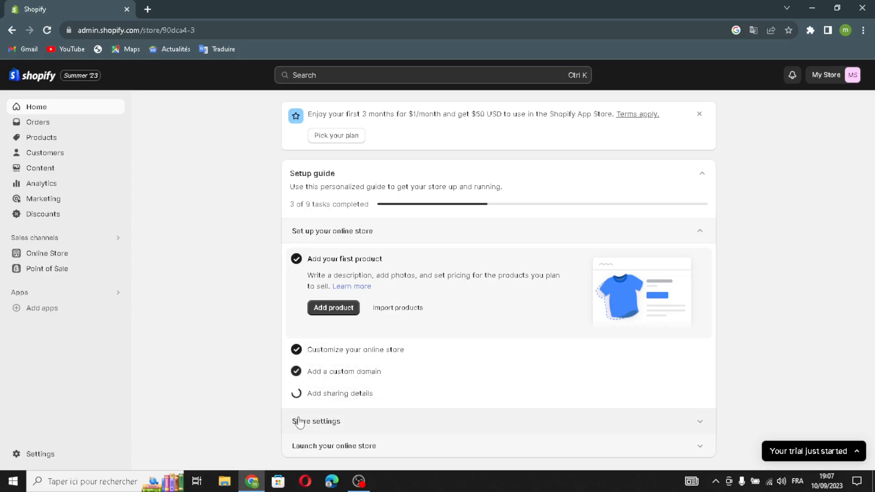
- Set the store name to Lensify in the store details, save it and return to the admin home page
left_click(318, 334)
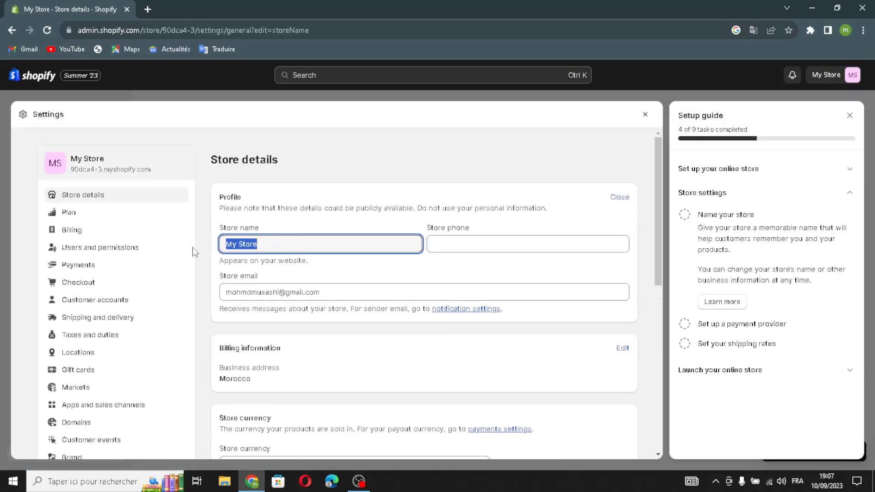
type("Lensify")
left_click(442, 240)
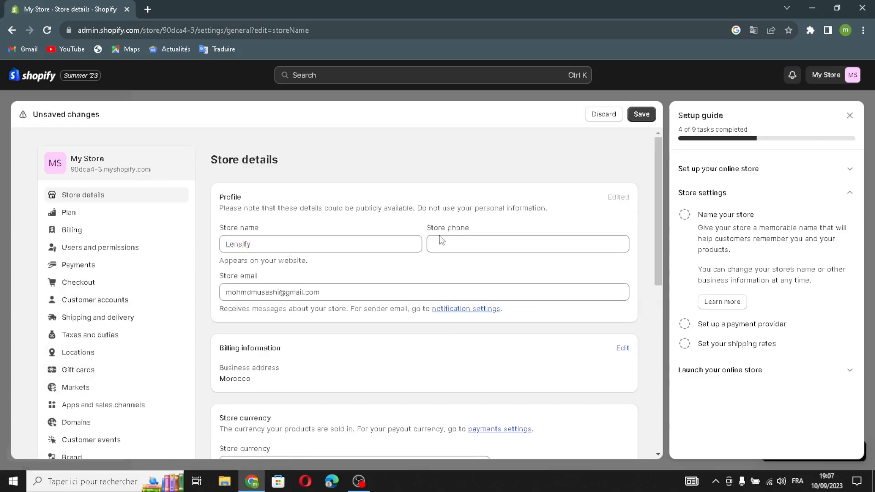
left_click_drag(328, 292, 376, 308)
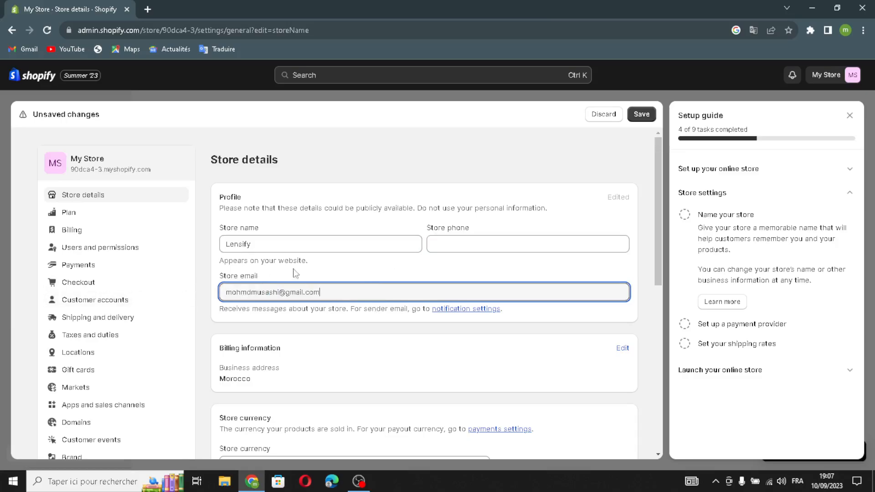
left_click(640, 115)
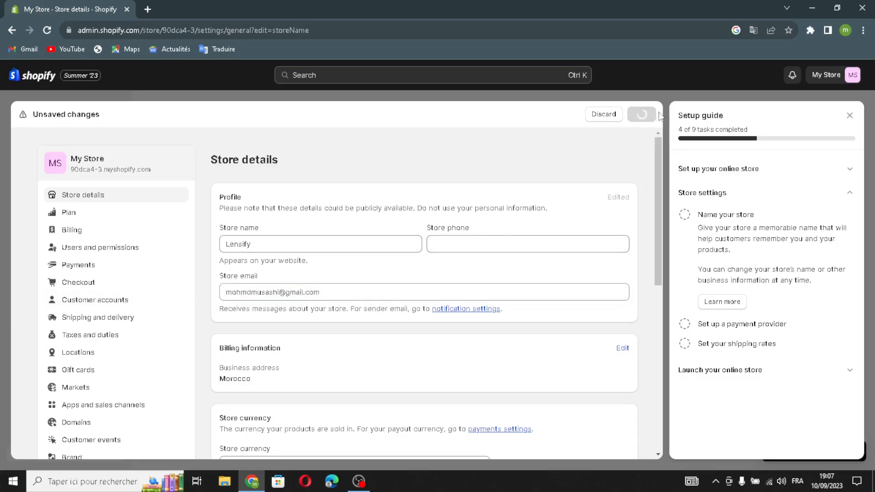
left_click(850, 117)
left_click(843, 114)
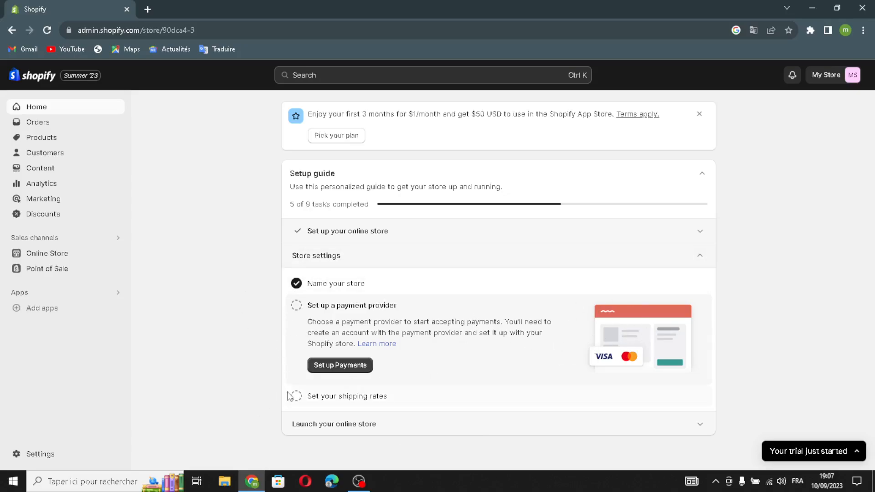
- Mark the launch tasks for picking a plan and removing the store password as completed, viewing the plan settings before closing Settings
left_click(291, 424)
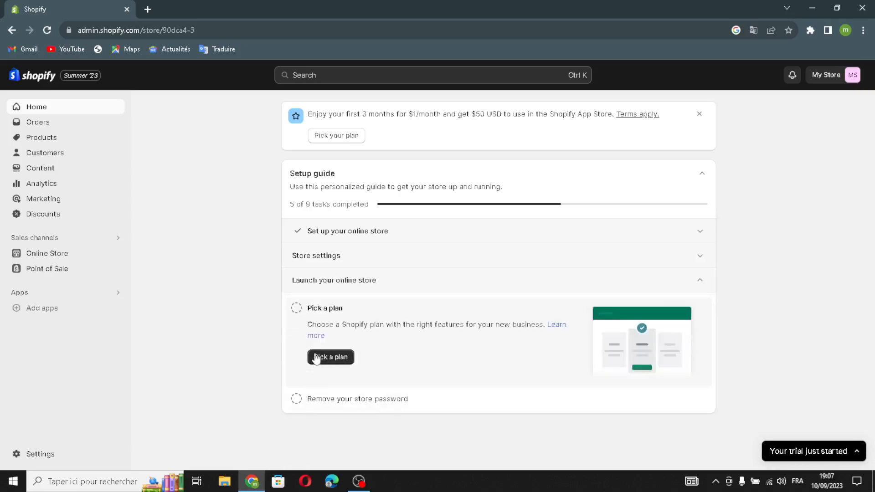
left_click(296, 308)
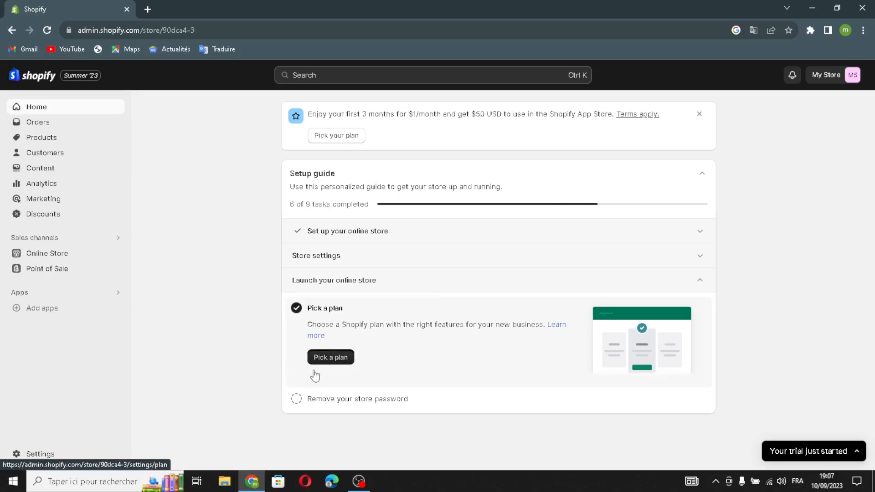
left_click(328, 359)
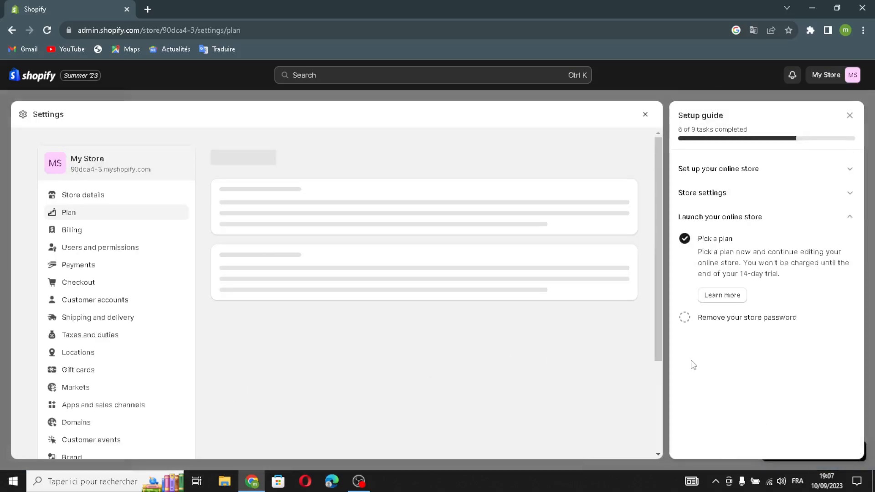
left_click(683, 318)
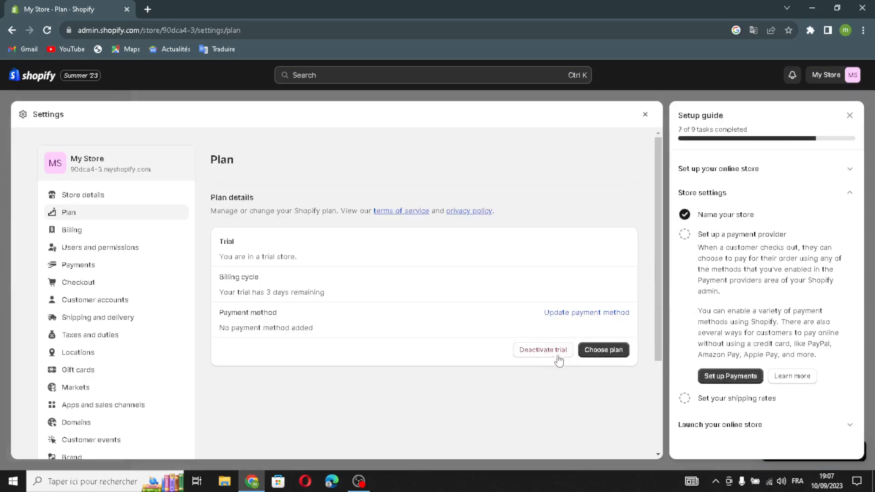
left_click(645, 114)
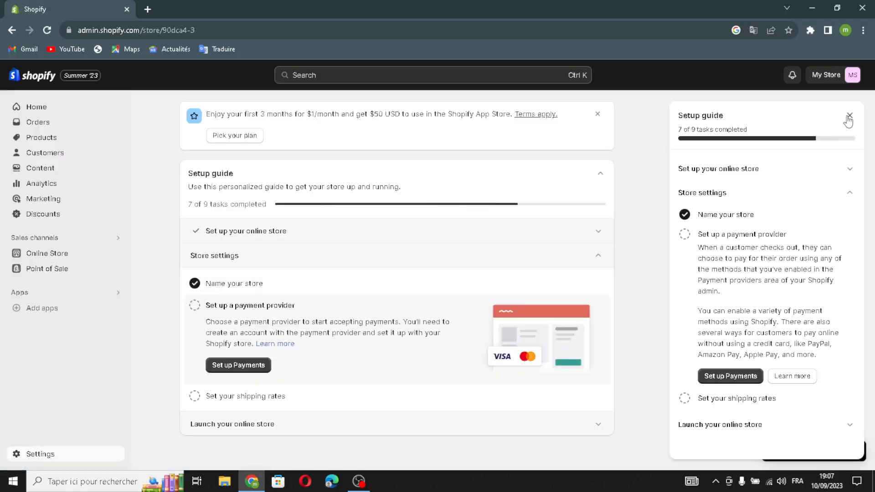